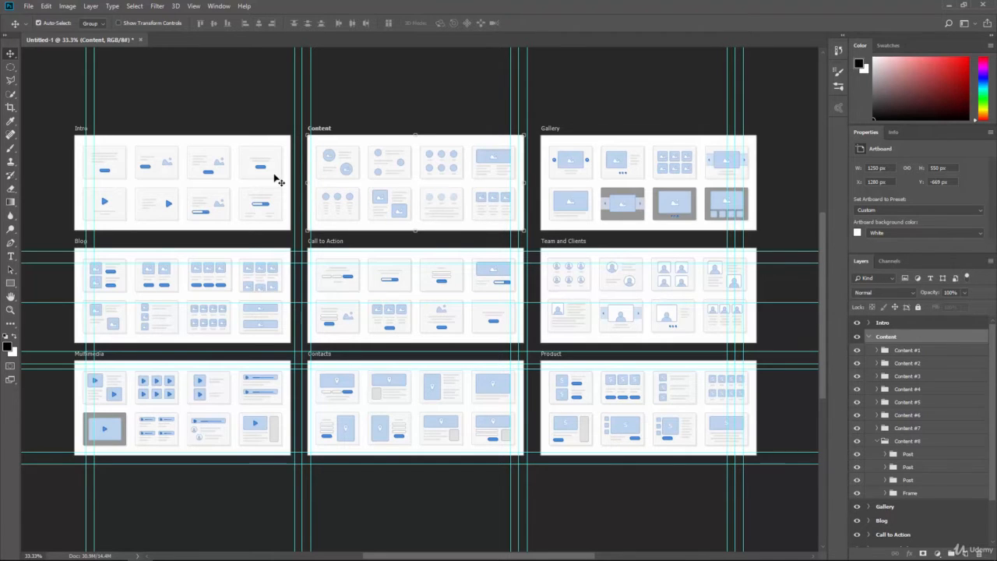
Create a new artboard document from the Web Large preset, 1920 x 1080 px at 72 ppi.
{"action": "left_click", "coordinate": [32, 8]}
{"action": "left_click", "coordinate": [37, 17]}
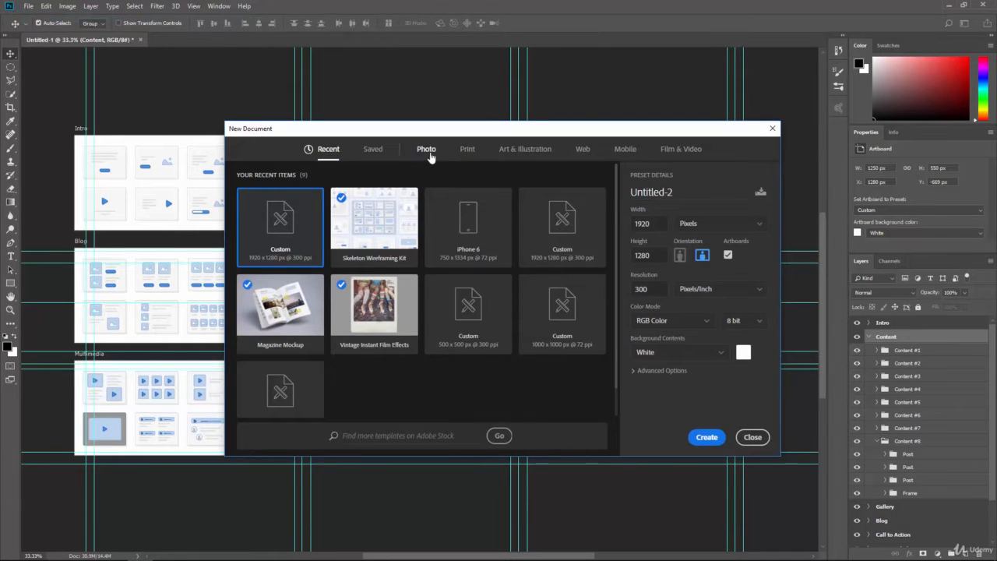
{"action": "left_click", "coordinate": [430, 152]}
{"action": "left_click", "coordinate": [467, 150]}
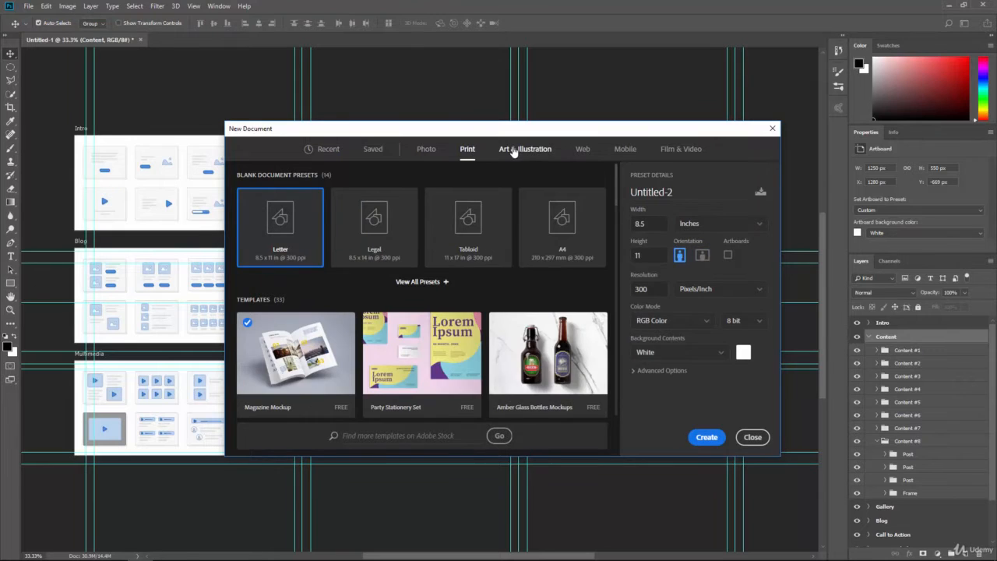
{"action": "left_click", "coordinate": [538, 152]}
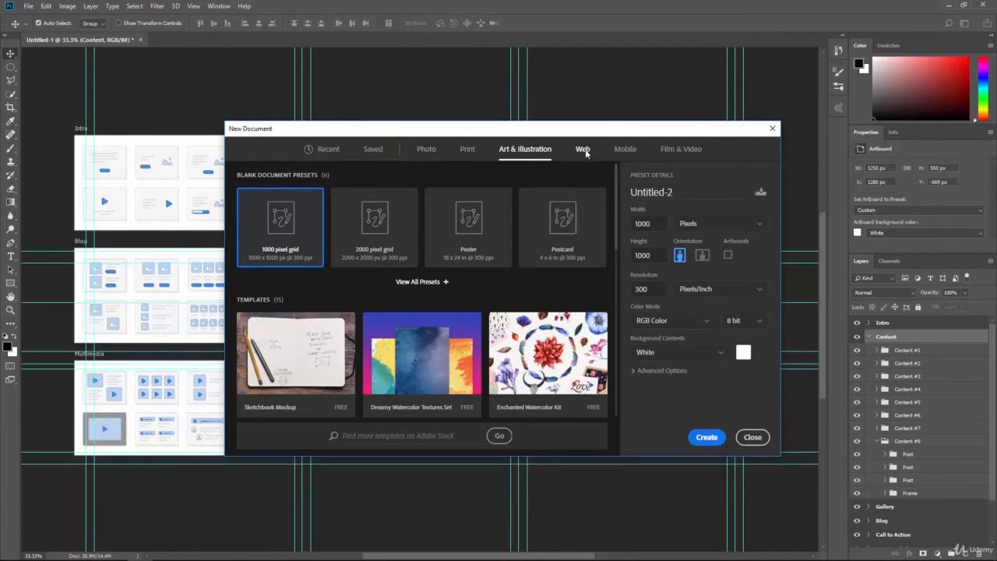
{"action": "left_click", "coordinate": [584, 152]}
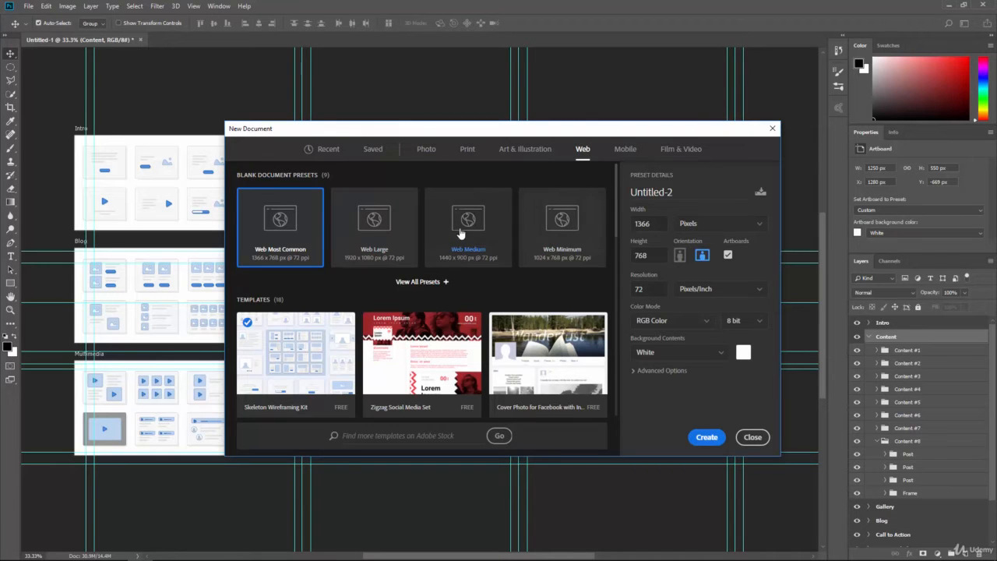
{"action": "left_click", "coordinate": [363, 245]}
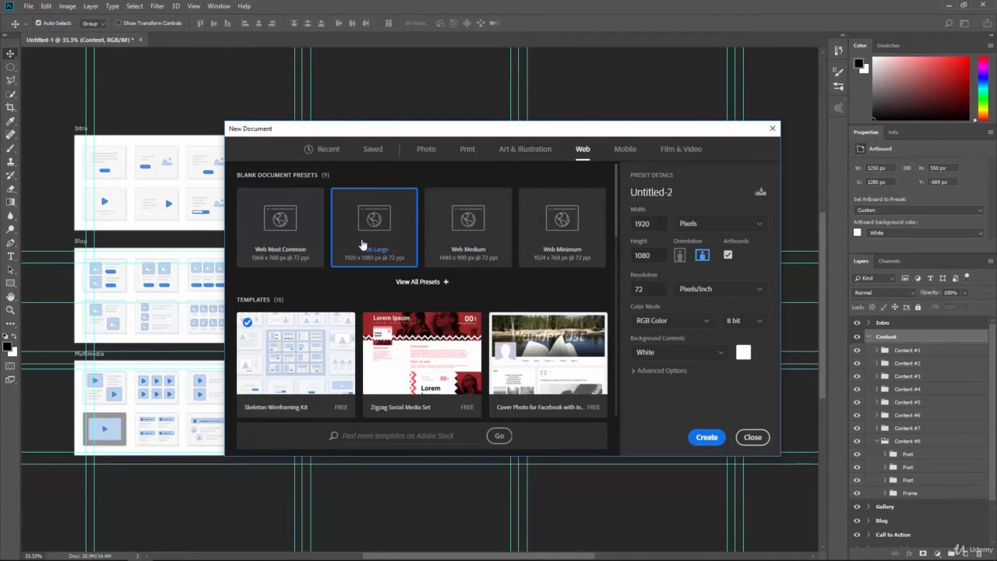
{"action": "left_click", "coordinate": [729, 255]}
{"action": "left_click", "coordinate": [707, 439]}
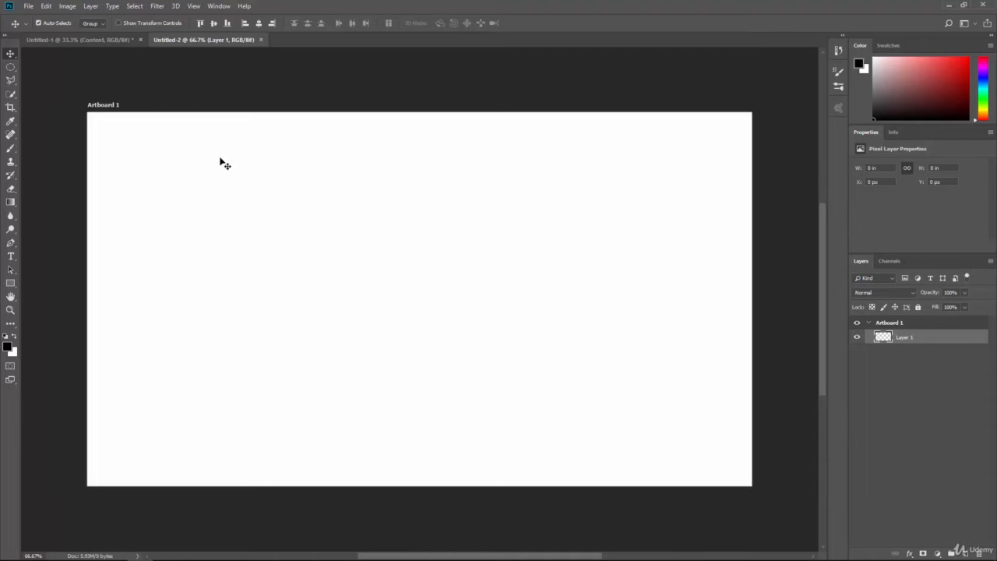
Draw a custom artboard about 657 x 1187 px beside Artboard 1 with the Artboard Tool and delete it again.
{"action": "right_click", "coordinate": [11, 56]}
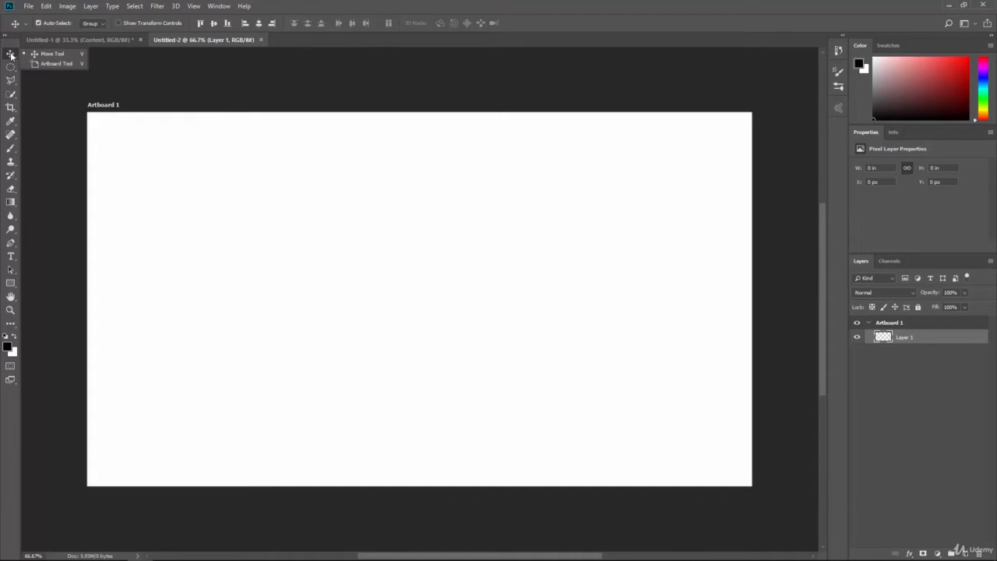
{"action": "left_click", "coordinate": [43, 63]}
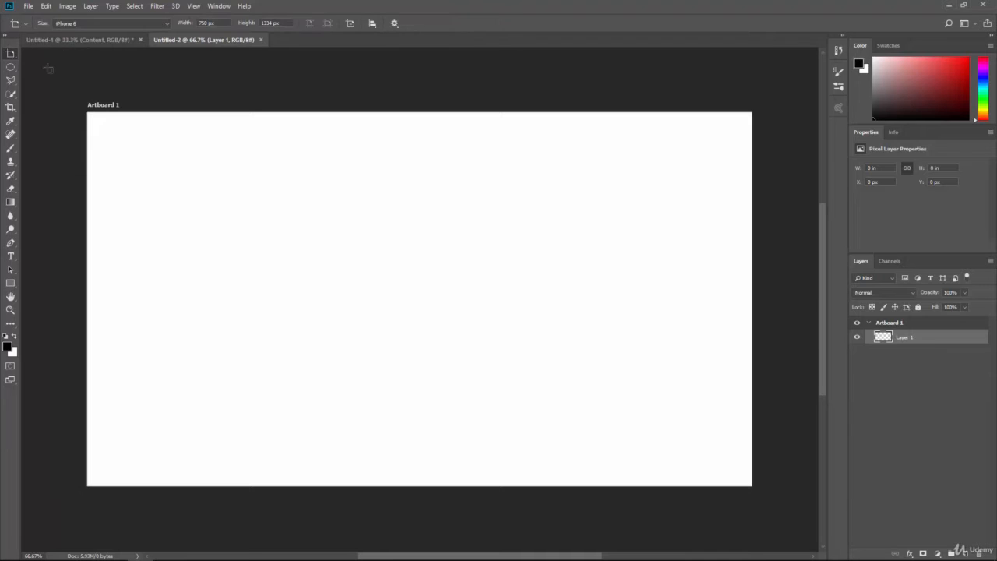
{"action": "key", "text": "ctrl+minus"}
{"action": "key", "text": "ctrl+minus"}
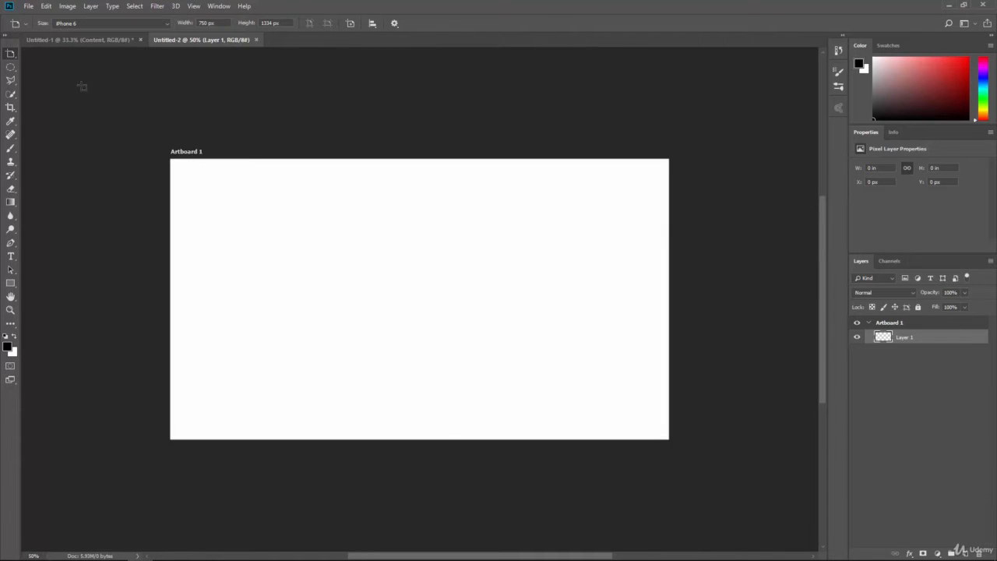
{"action": "left_click_drag", "start_coordinate": [105, 206], "coordinate": [219, 412]}
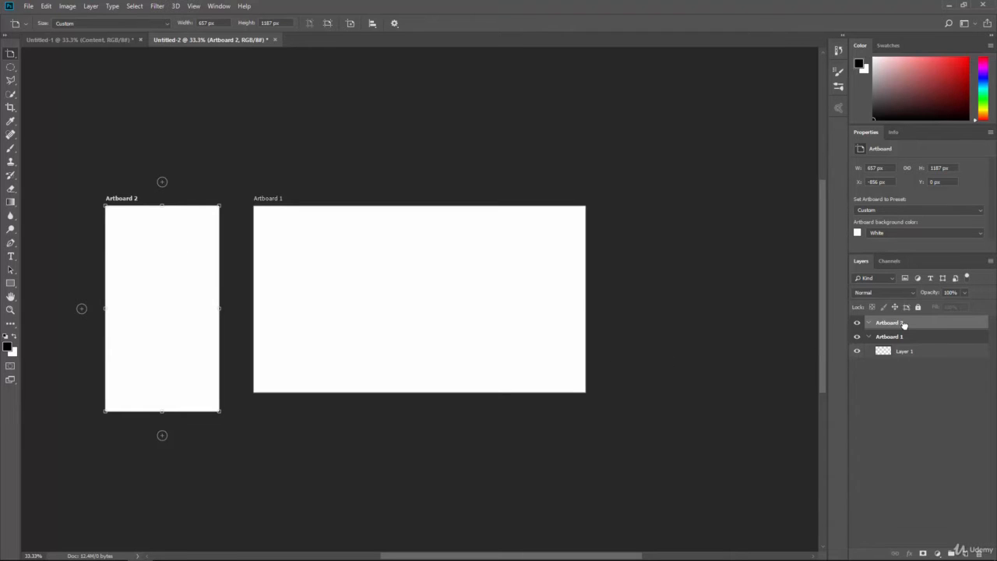
{"action": "left_click_drag", "start_coordinate": [904, 324], "coordinate": [978, 553]}
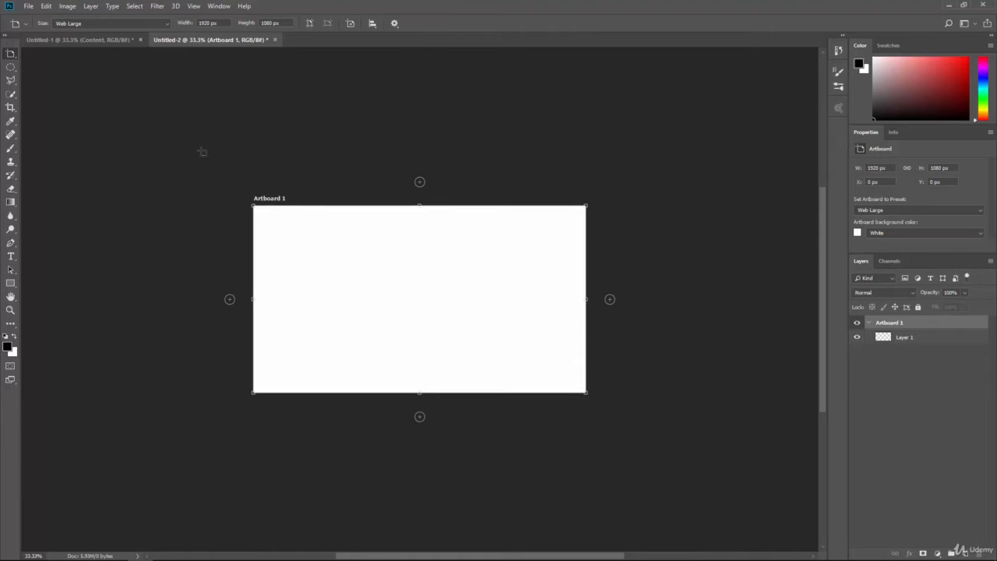
Add a matching 1920 x 1080 px artboard directly above Artboard 1 and delete it again.
{"action": "left_click", "coordinate": [419, 182]}
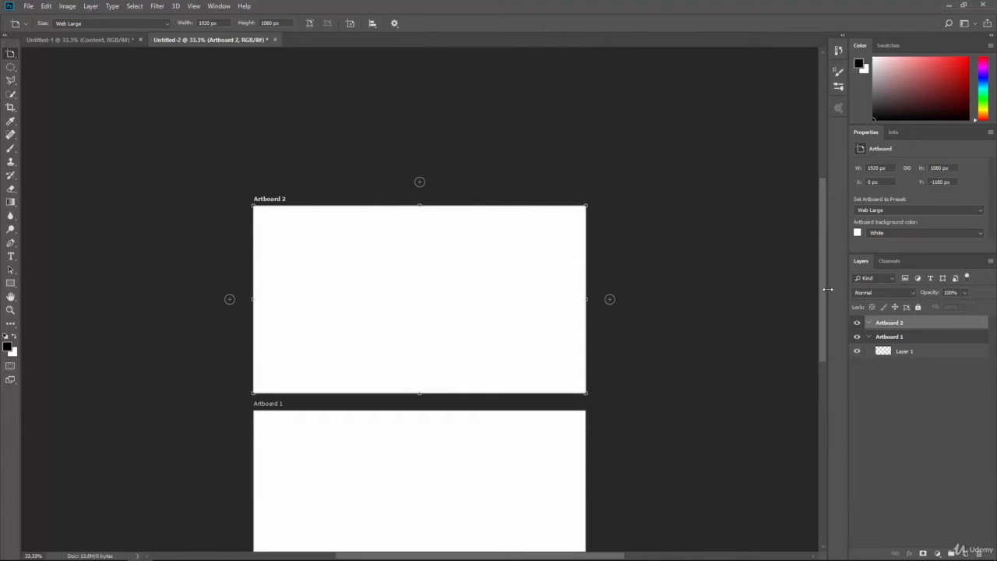
{"action": "left_click_drag", "start_coordinate": [822, 285], "coordinate": [821, 316]}
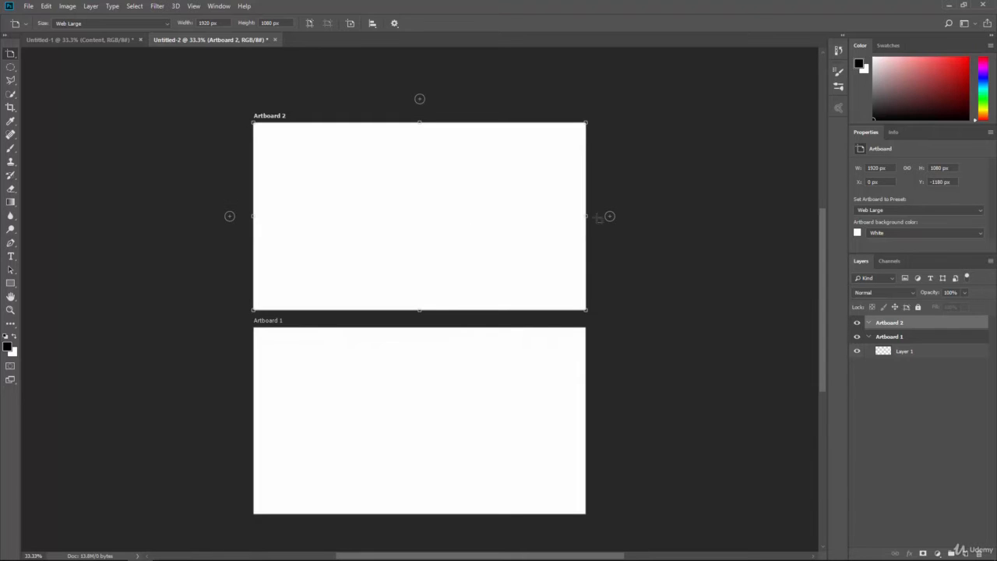
{"action": "left_click_drag", "start_coordinate": [908, 335], "coordinate": [980, 553]}
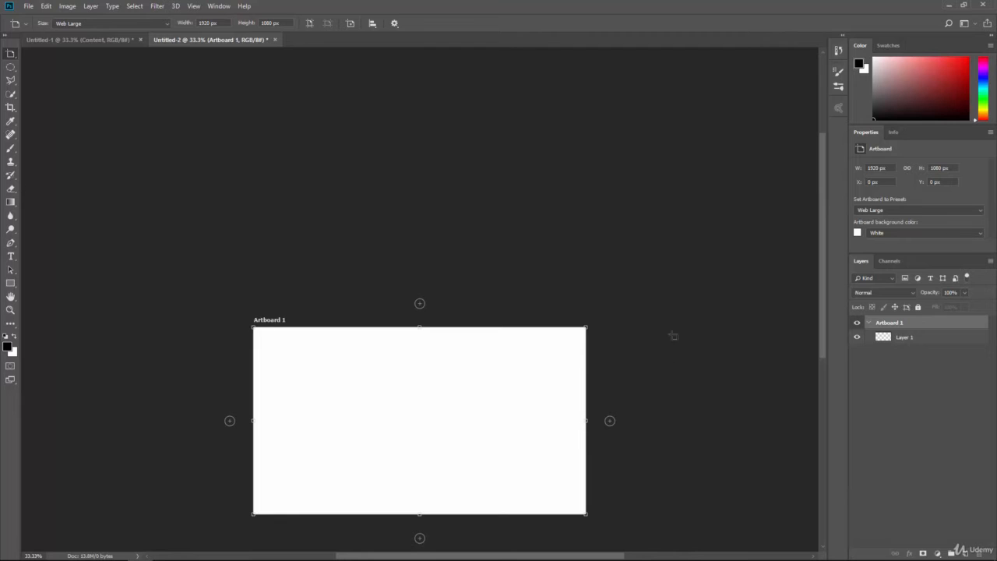
{"action": "left_click_drag", "start_coordinate": [823, 250], "coordinate": [824, 300]}
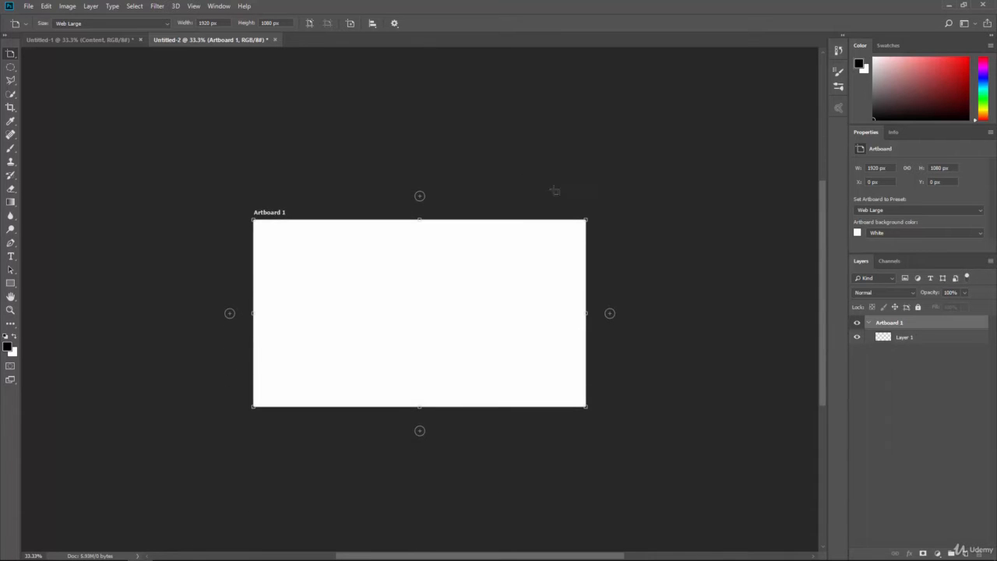
Create another artboard document from the iPhone 6 mobile preset, 750 x 1334 px at 72 ppi.
{"action": "left_click", "coordinate": [82, 40]}
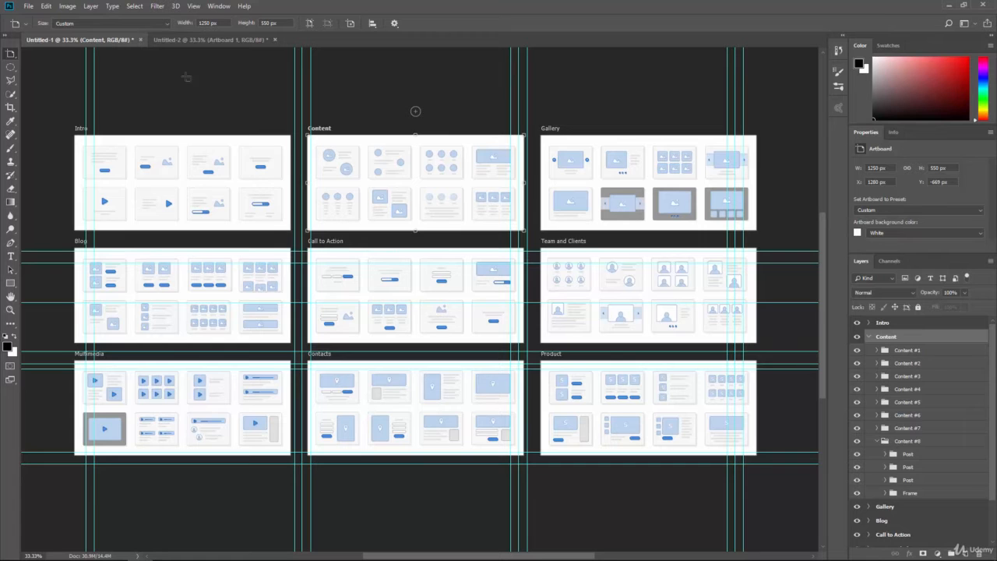
{"action": "left_click", "coordinate": [185, 40]}
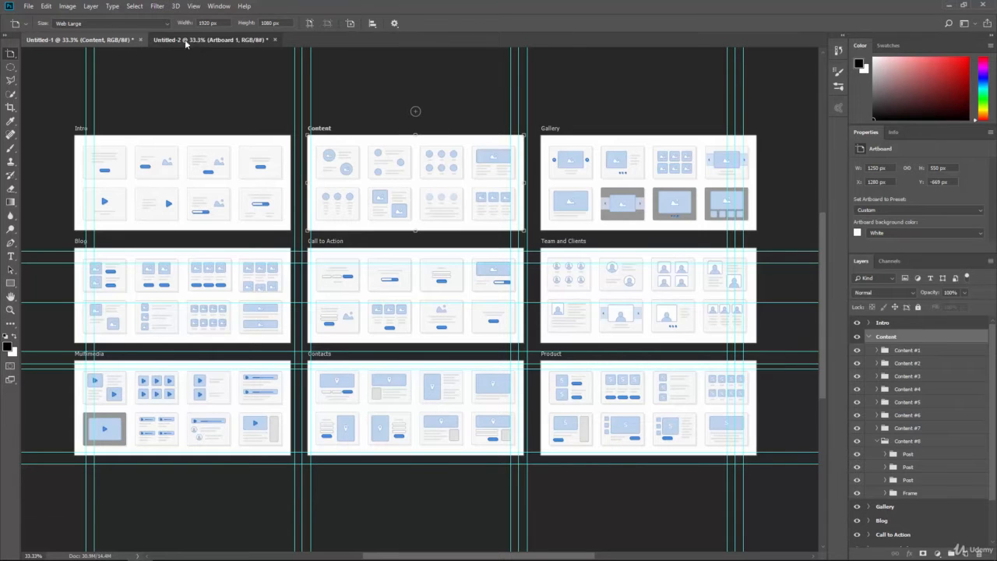
{"action": "left_click", "coordinate": [30, 6]}
{"action": "left_click", "coordinate": [33, 16]}
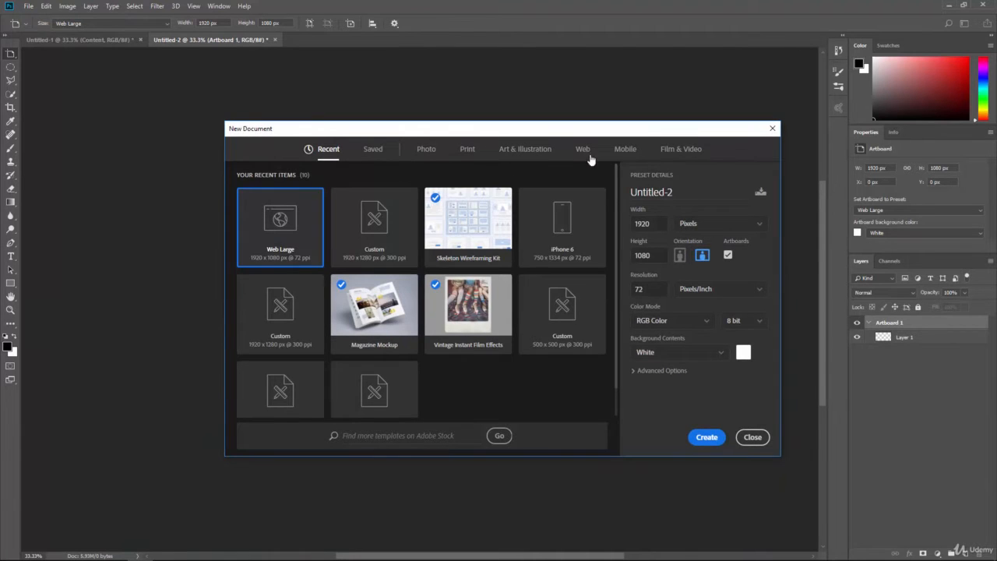
{"action": "left_click", "coordinate": [626, 151]}
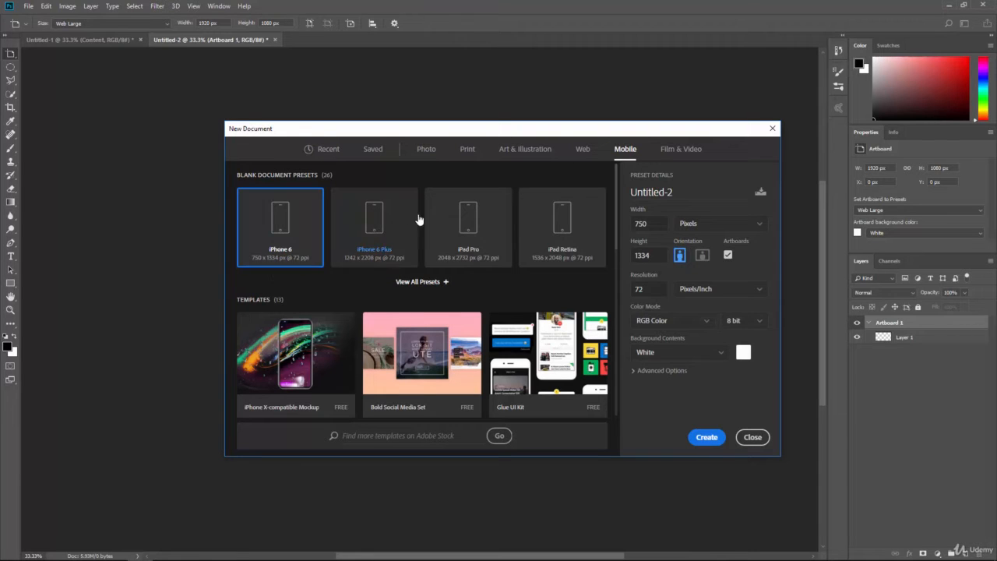
{"action": "left_click", "coordinate": [728, 256]}
{"action": "left_click", "coordinate": [706, 438]}
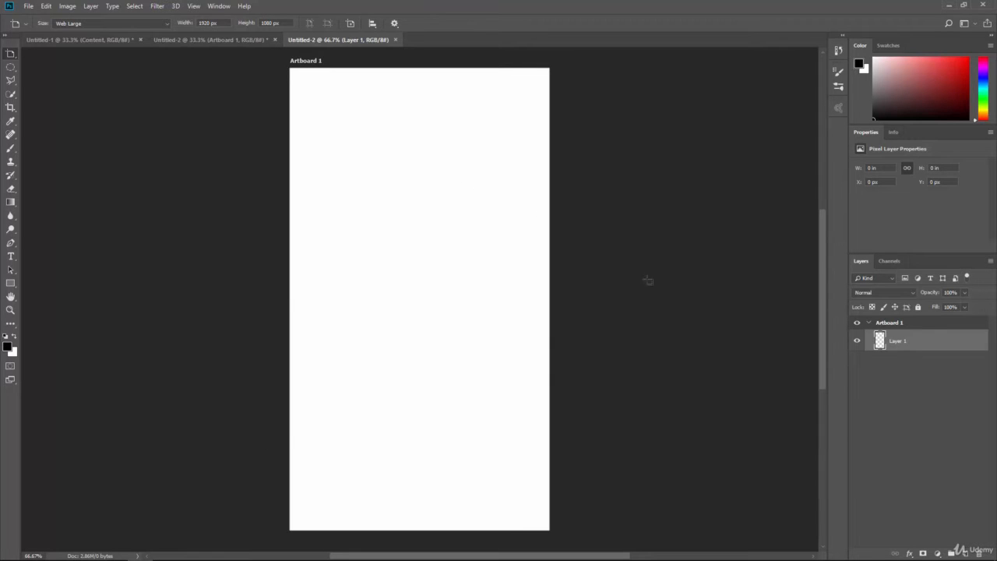
Copy the iPhone 6 artboard into the Web Large document and place it just left of the landscape artboard, top edges aligned at Y 0 px.
{"action": "left_click", "coordinate": [894, 325]}
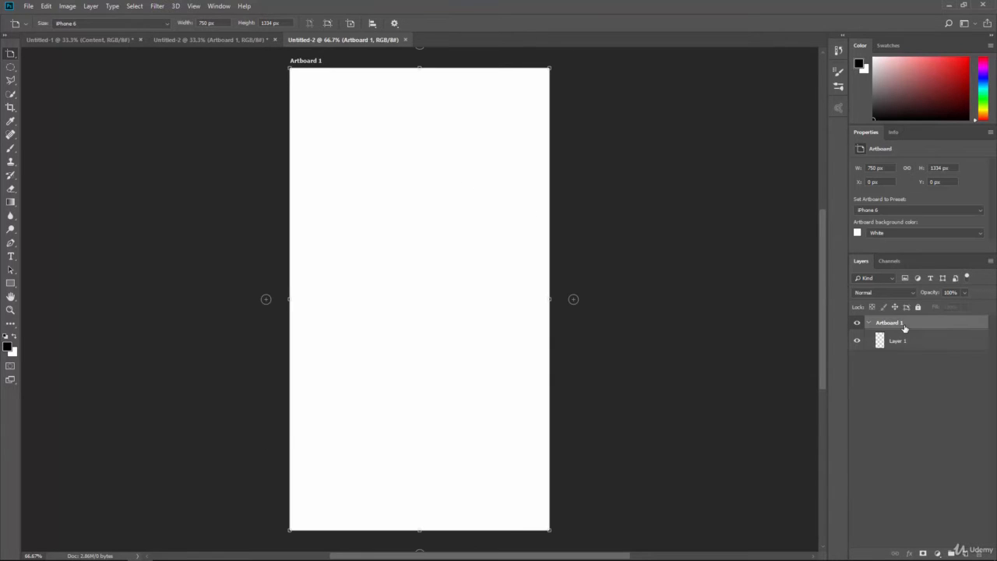
{"action": "left_click_drag", "start_coordinate": [904, 332], "coordinate": [155, 204]}
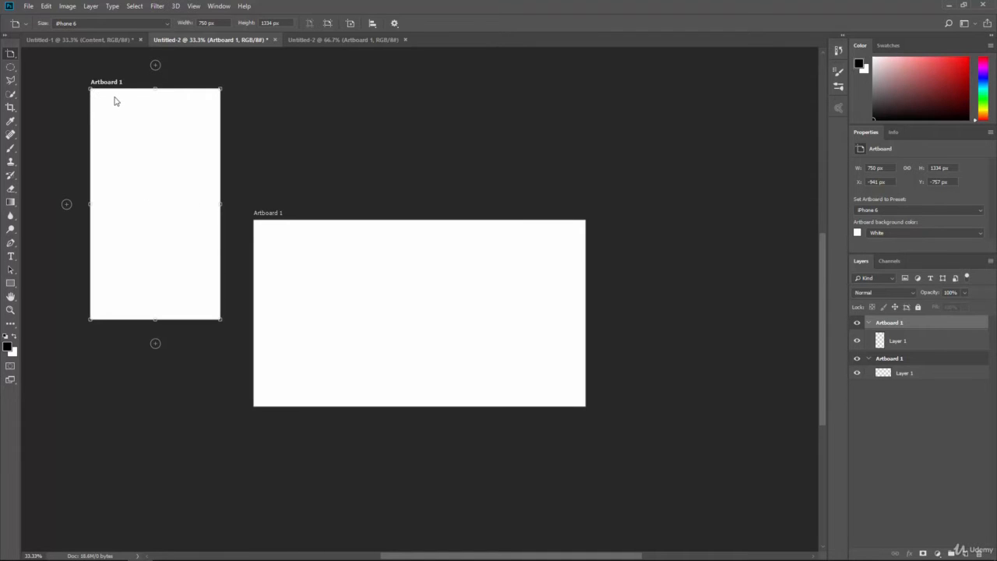
{"action": "left_click_drag", "start_coordinate": [113, 92], "coordinate": [130, 223]}
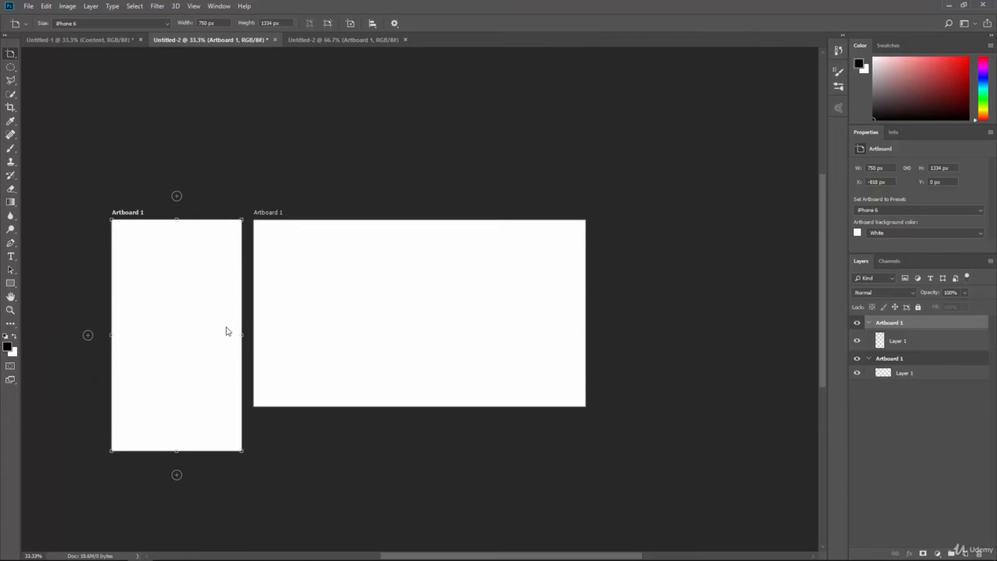
{"action": "left_click_drag", "start_coordinate": [427, 547], "coordinate": [387, 548]}
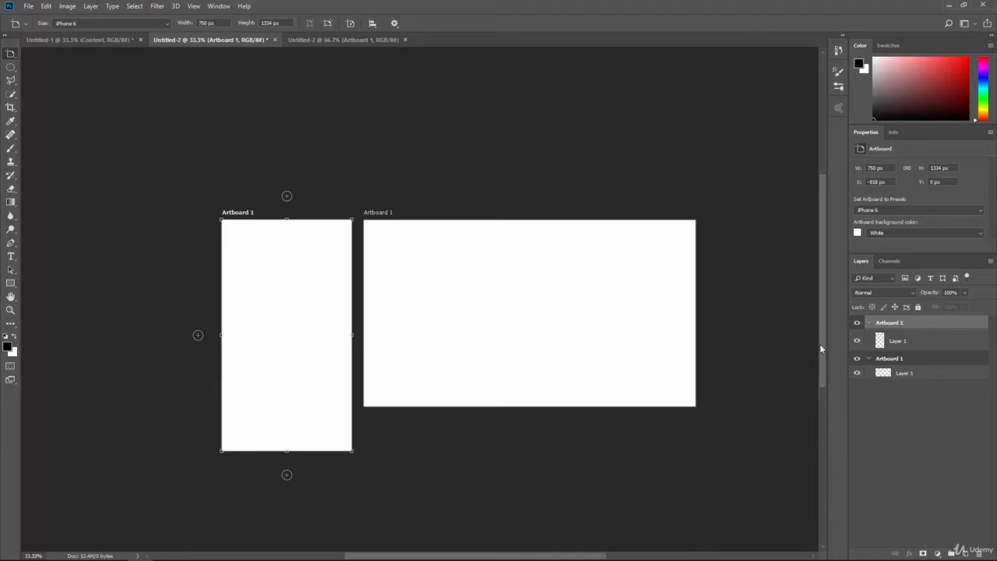
{"action": "left_click_drag", "start_coordinate": [822, 349], "coordinate": [822, 362]}
{"action": "key", "text": "ctrl+plus"}
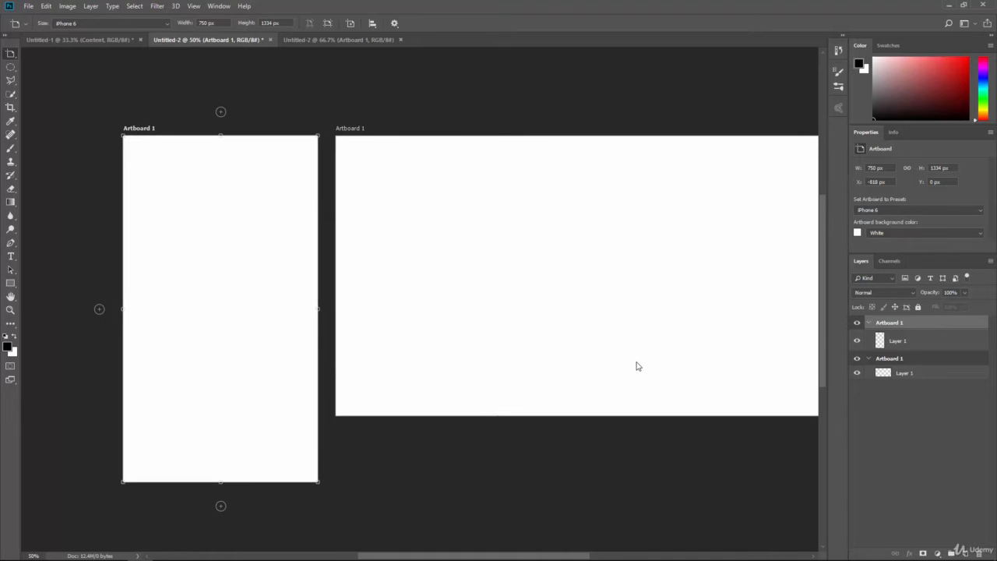
{"action": "left_click_drag", "start_coordinate": [631, 360], "coordinate": [587, 358]}
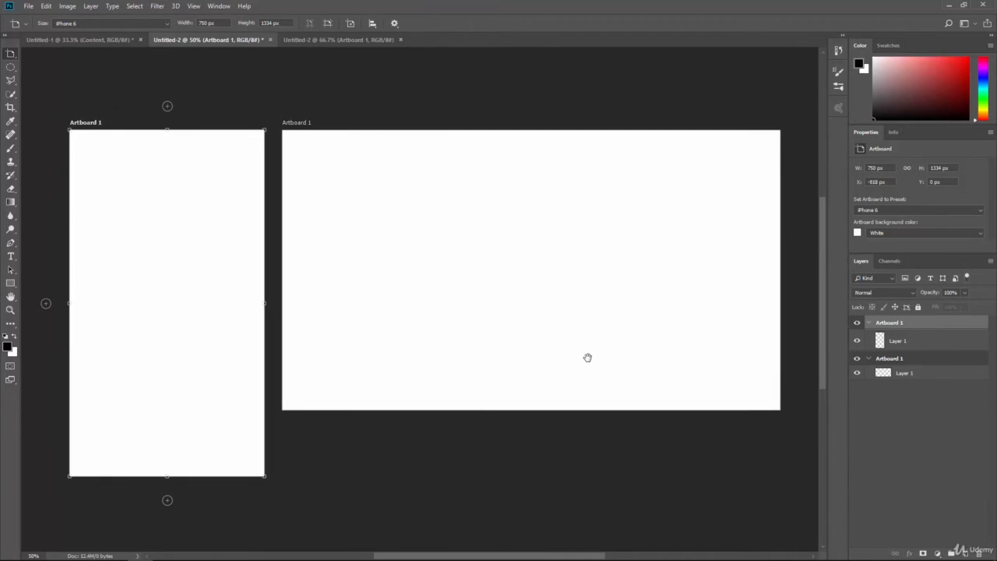
Copy the Content #8 group from the wireframe kit in Untitled-1 onto the upper middle of the landscape artboard in Untitled-2.
{"action": "left_click", "coordinate": [92, 42]}
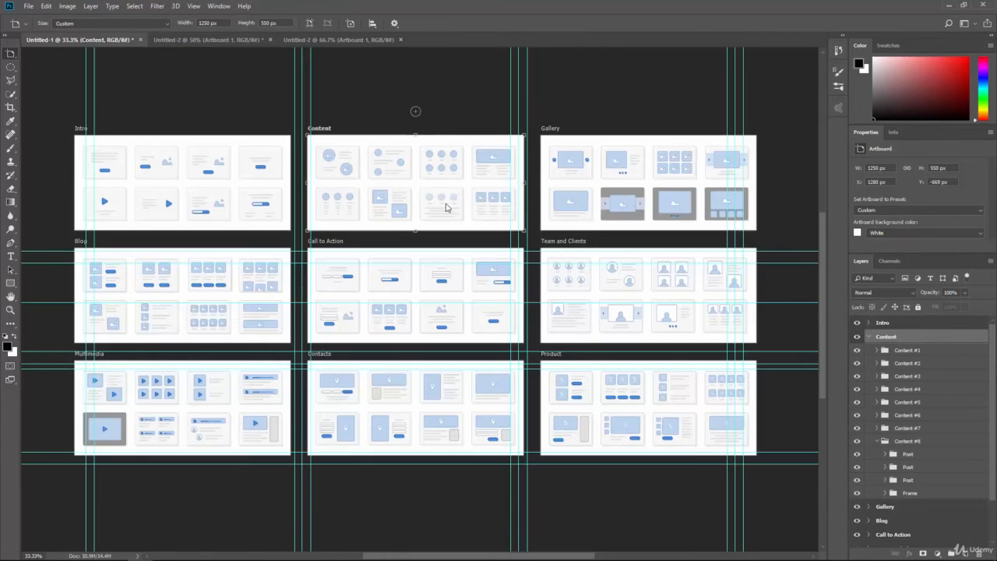
{"action": "left_click", "coordinate": [888, 442]}
{"action": "left_click", "coordinate": [878, 442]}
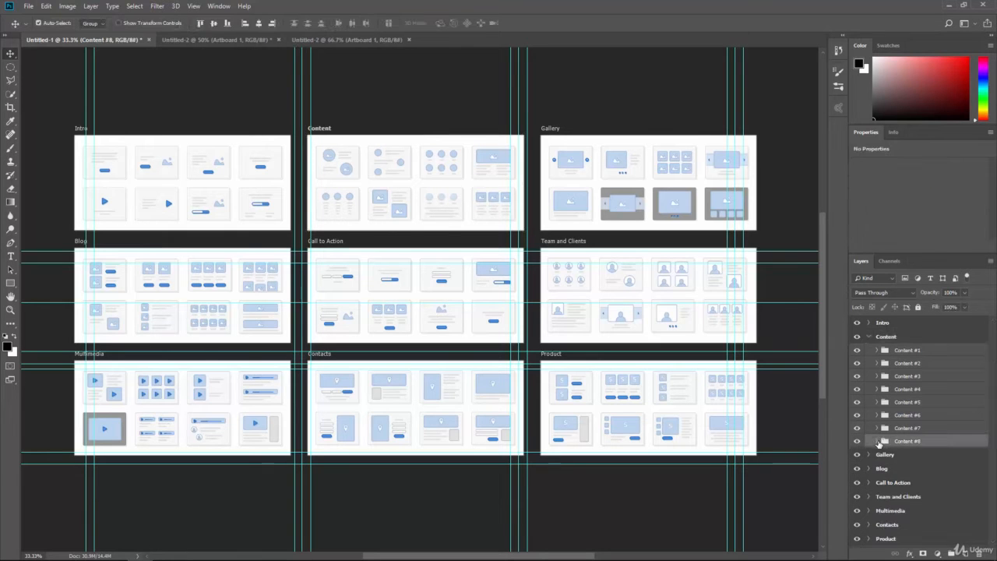
{"action": "left_click_drag", "start_coordinate": [898, 443], "coordinate": [228, 41]}
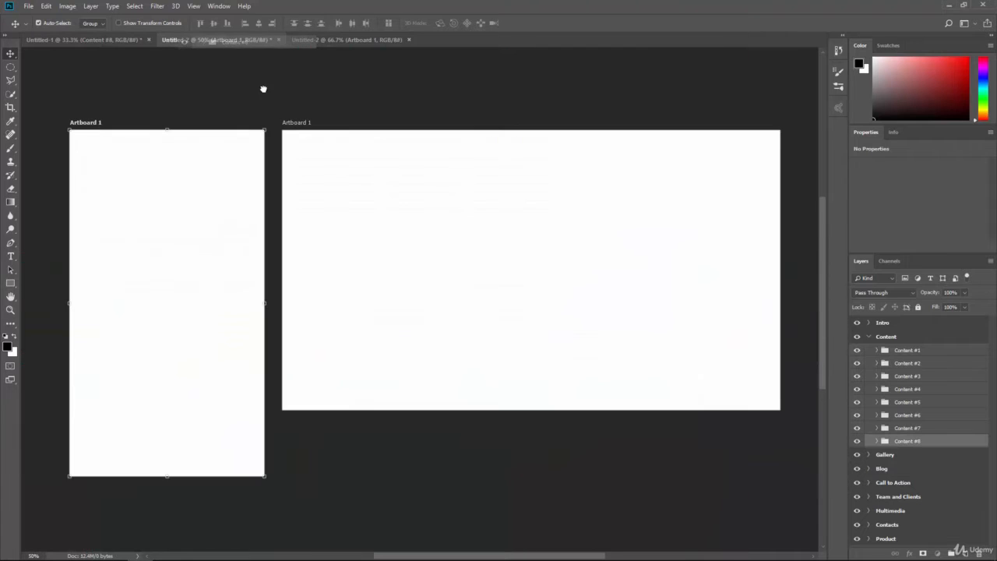
{"action": "left_click_drag", "start_coordinate": [263, 89], "coordinate": [493, 208]}
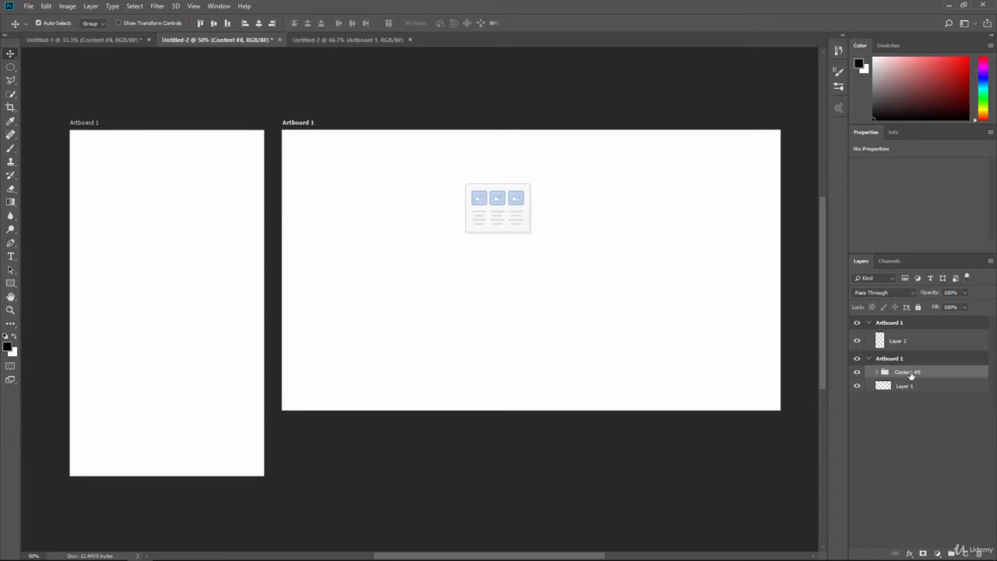
Check what the landscape artboard and its Content #8 group contain by hiding and showing each of them.
{"action": "left_click", "coordinate": [857, 359]}
{"action": "left_click", "coordinate": [858, 359]}
{"action": "left_click", "coordinate": [857, 372]}
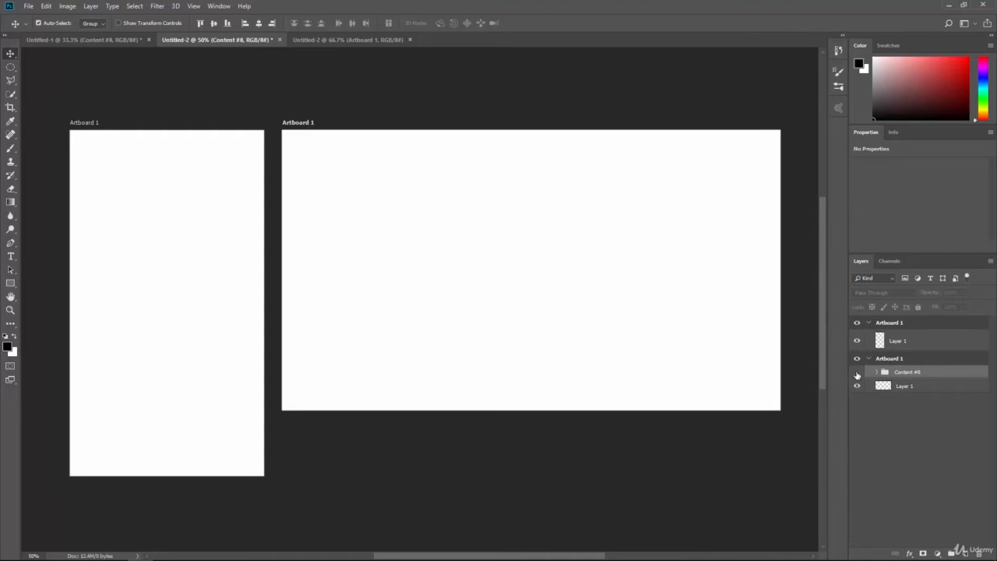
{"action": "left_click", "coordinate": [857, 371]}
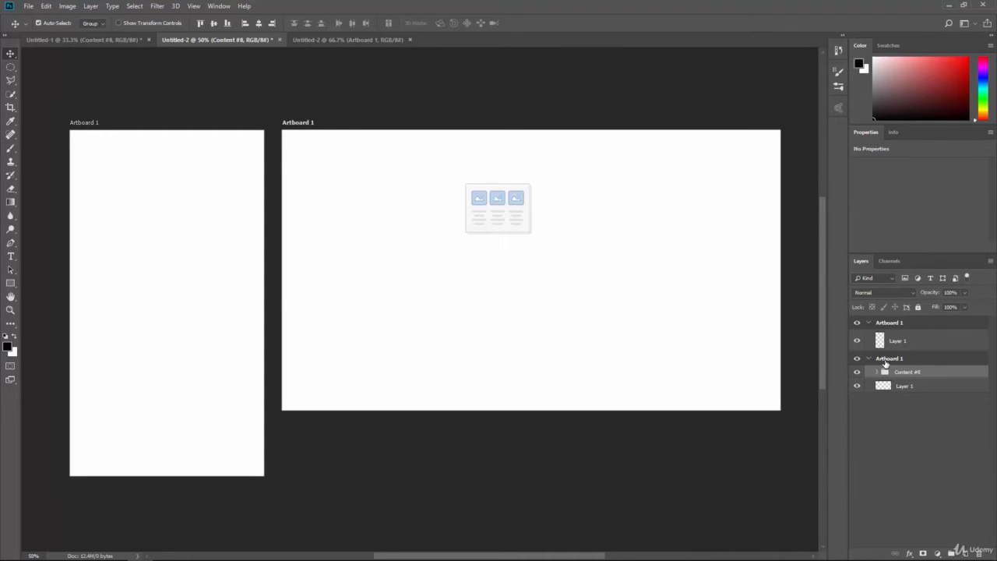
Rename the landscape artboard "Desktop" and the portrait iPhone 6 artboard "Mobilre".
{"action": "double_click", "coordinate": [886, 359]}
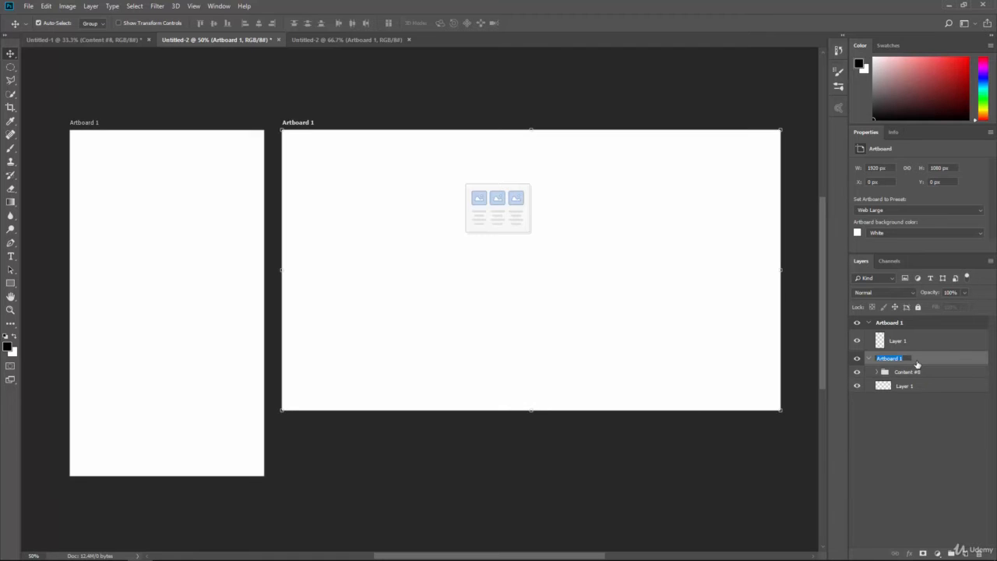
{"action": "type", "text": "Desktop"}
{"action": "key", "text": "Return"}
{"action": "double_click", "coordinate": [889, 323]}
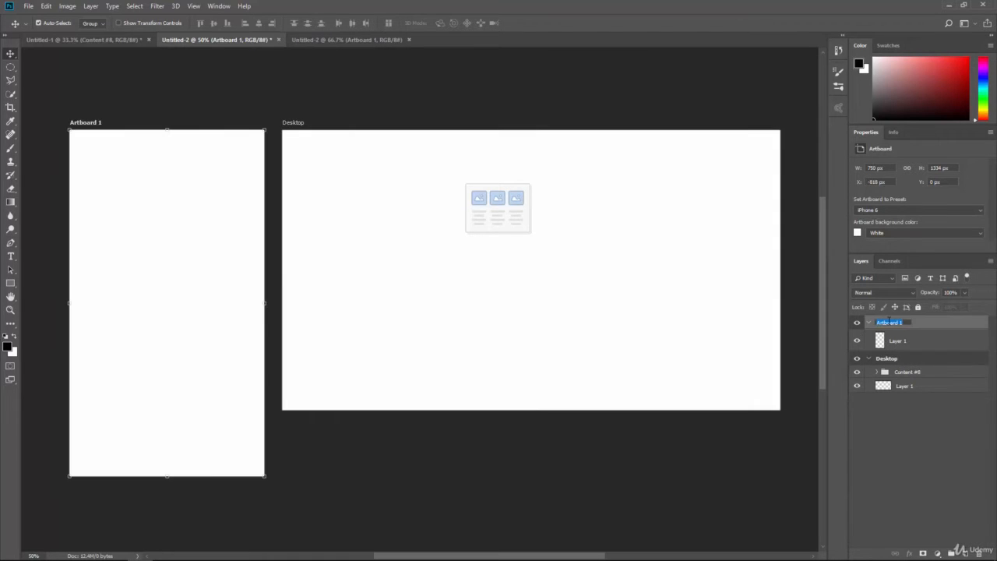
{"action": "type", "text": "Mobilre"}
{"action": "key", "text": "Return"}
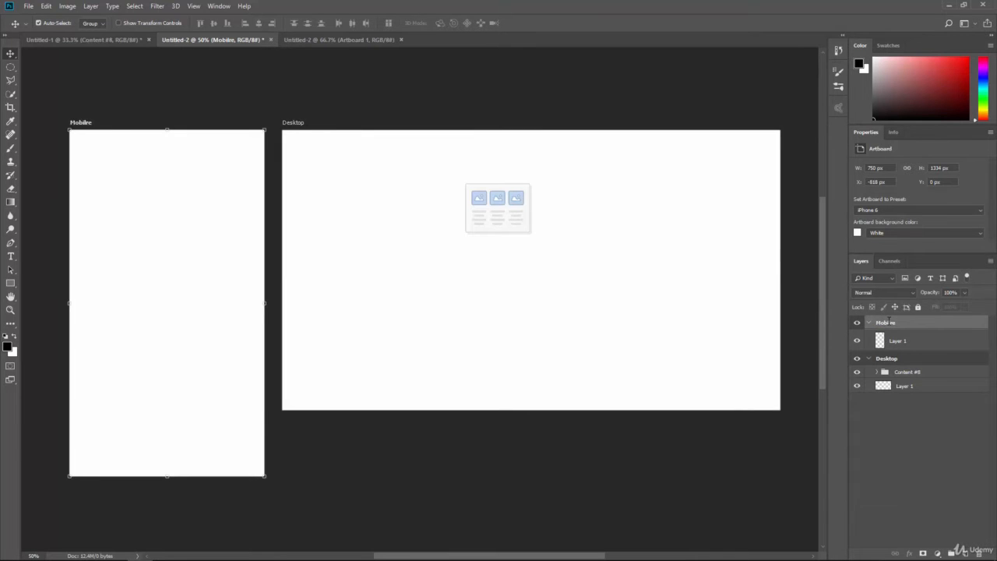
Correct the portrait artboard's name to "Mobile".
{"action": "double_click", "coordinate": [889, 322]}
{"action": "type", "text": "Mobile"}
{"action": "key", "text": "Return"}
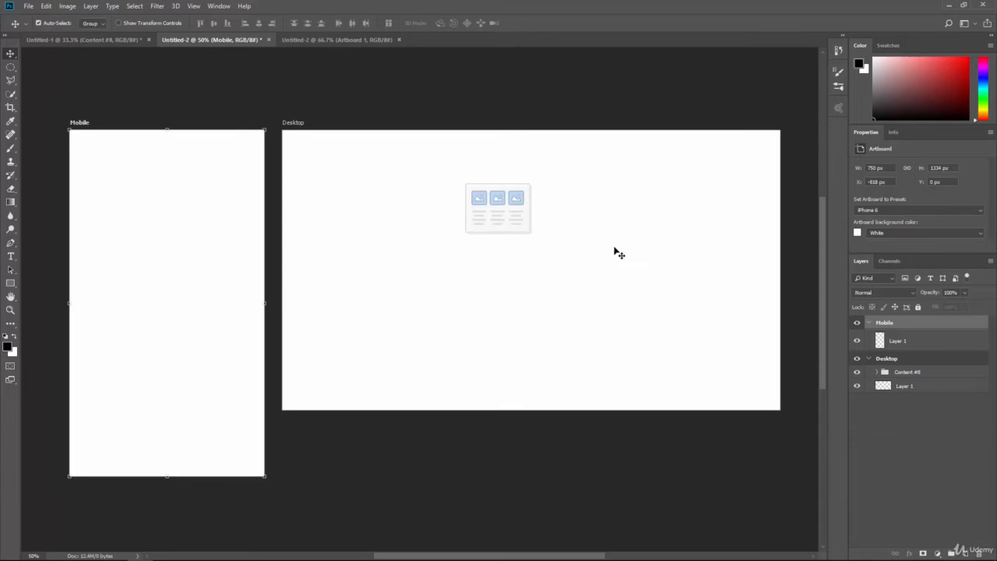
Close the Untitled-1 wireframe kit without saving and the spare Untitled-2 document, keeping only the document with both artboards.
{"action": "left_click", "coordinate": [119, 40]}
{"action": "left_click", "coordinate": [148, 39]}
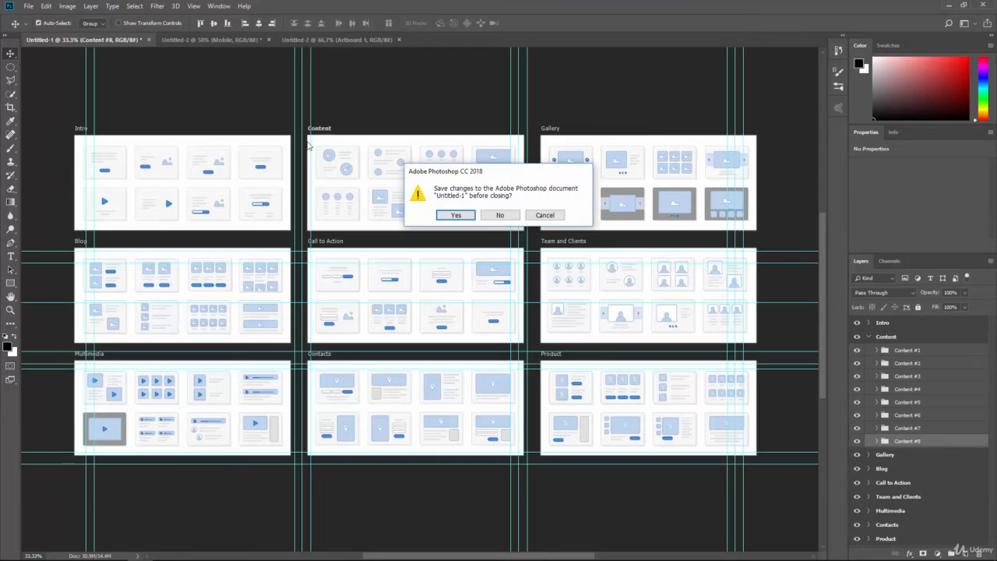
{"action": "left_click", "coordinate": [500, 215]}
{"action": "left_click", "coordinate": [266, 38]}
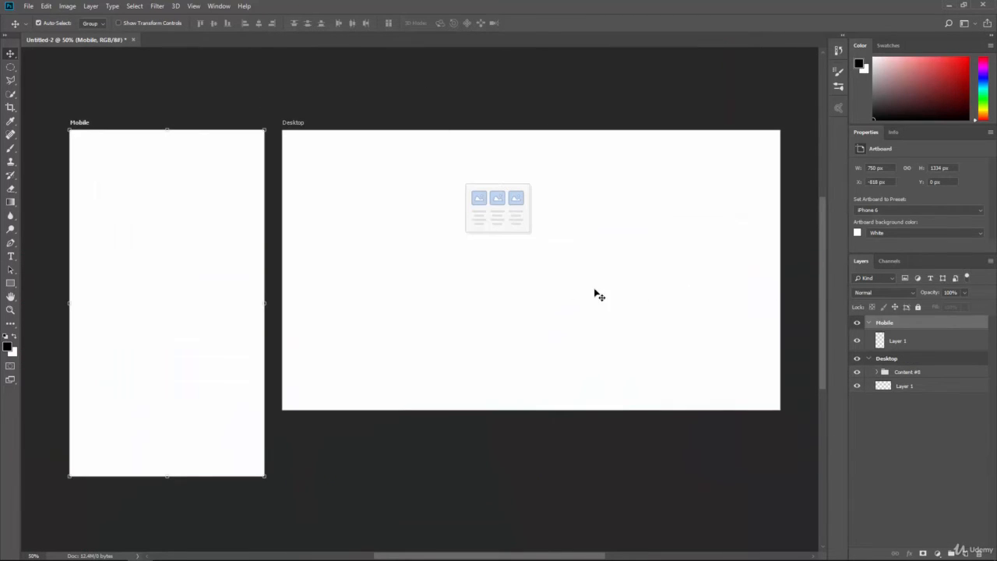
Set the Move tool's auto-select to Layer and try moving a single image and a text block of Content #8.
{"action": "left_click", "coordinate": [898, 377]}
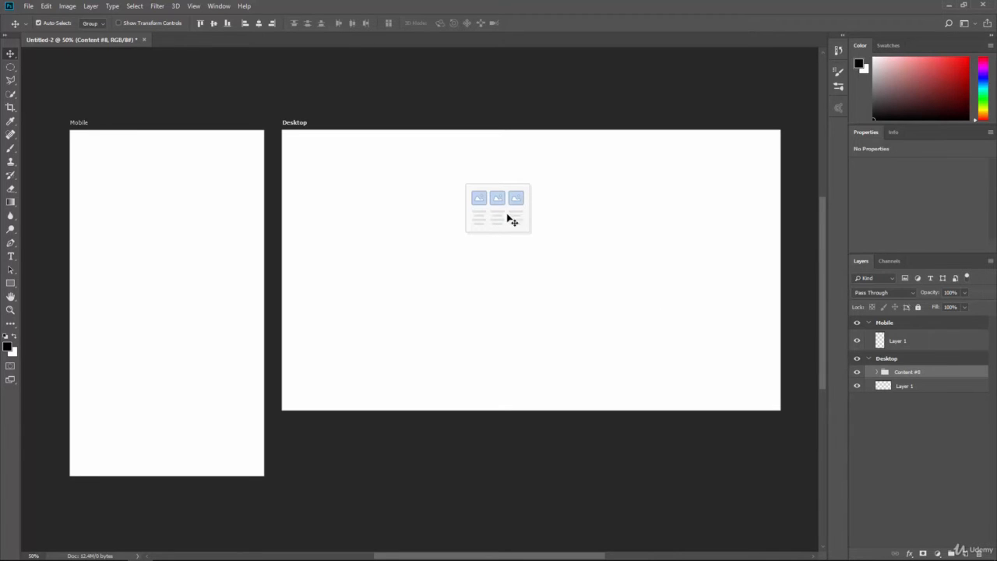
{"action": "left_click", "coordinate": [93, 24]}
{"action": "left_click", "coordinate": [94, 41]}
{"action": "left_click_drag", "start_coordinate": [503, 204], "coordinate": [535, 265]}
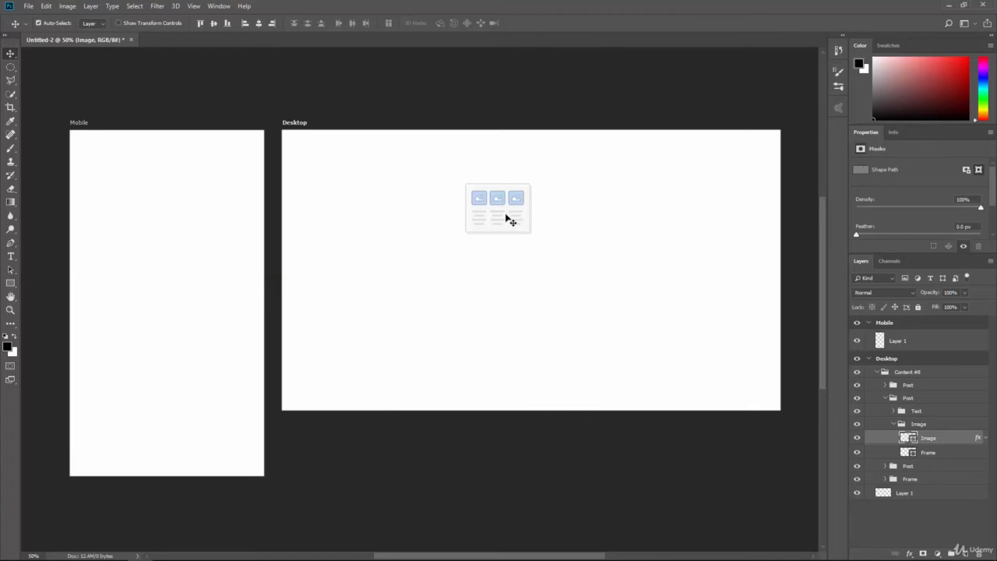
{"action": "left_click_drag", "start_coordinate": [497, 222], "coordinate": [553, 292]}
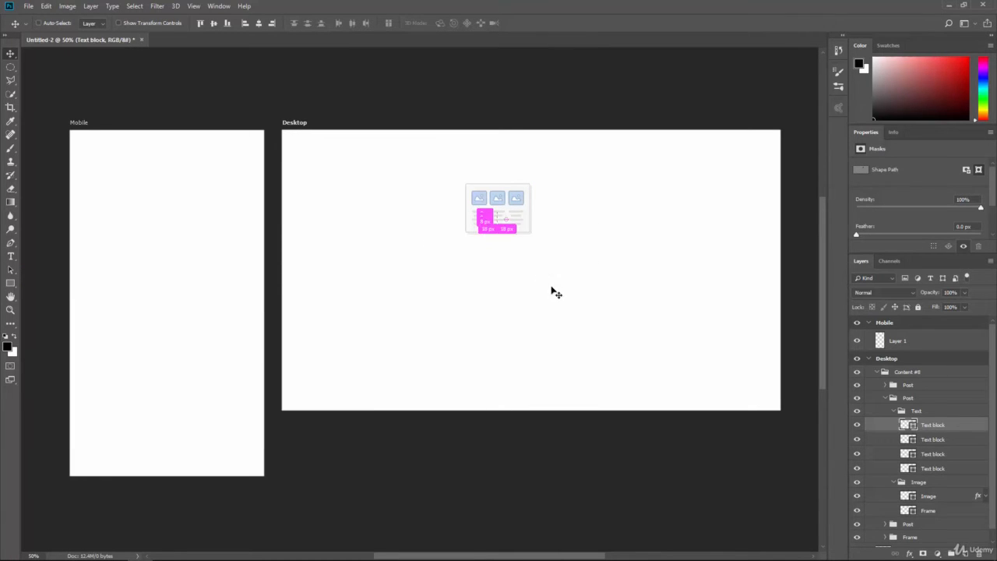
Examine the layers nested in the middle Post group of the Desktop artboard's Content #8 and collapse the groups.
{"action": "left_click", "coordinate": [887, 399]}
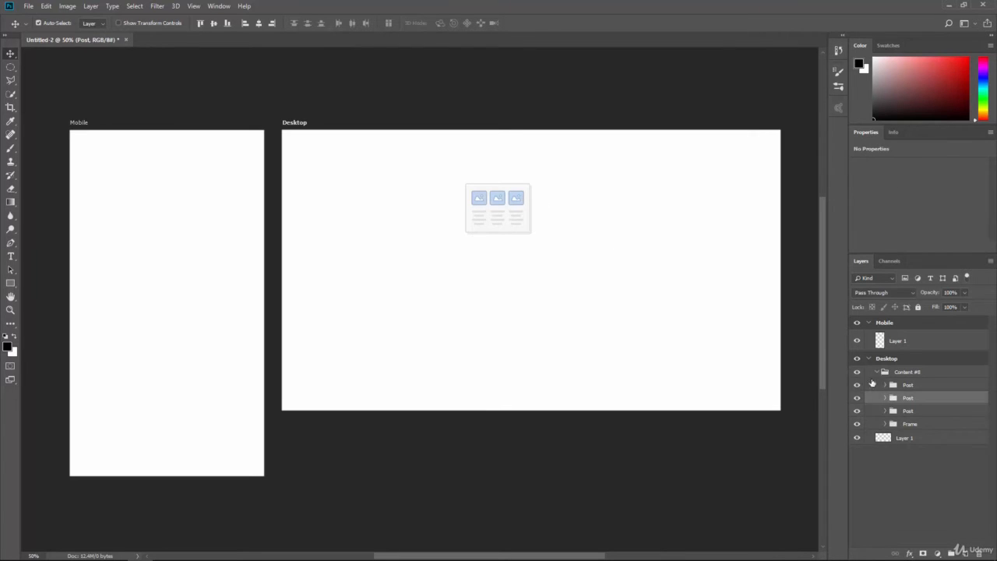
{"action": "left_click", "coordinate": [887, 399]}
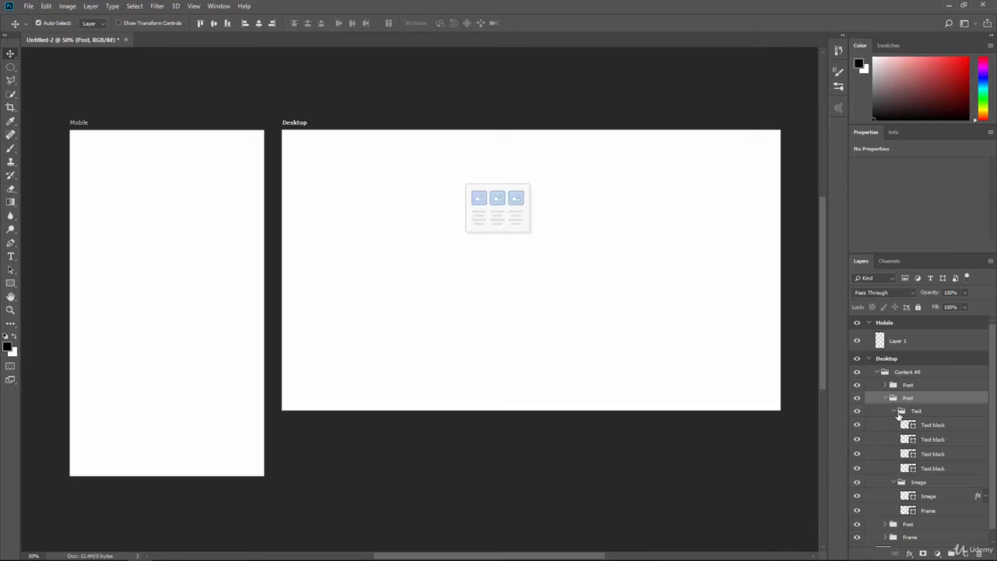
{"action": "left_click", "coordinate": [886, 398]}
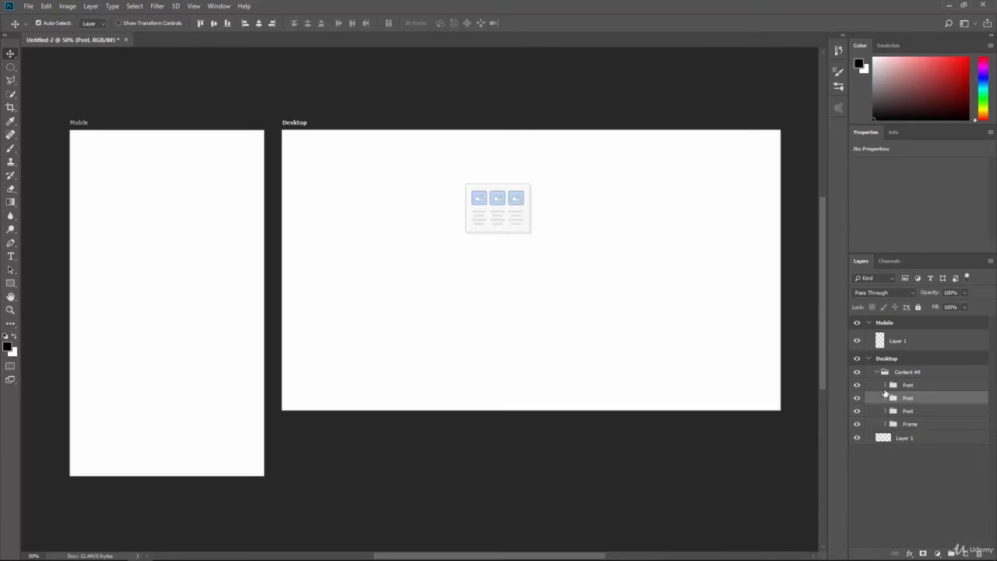
{"action": "left_click", "coordinate": [877, 373]}
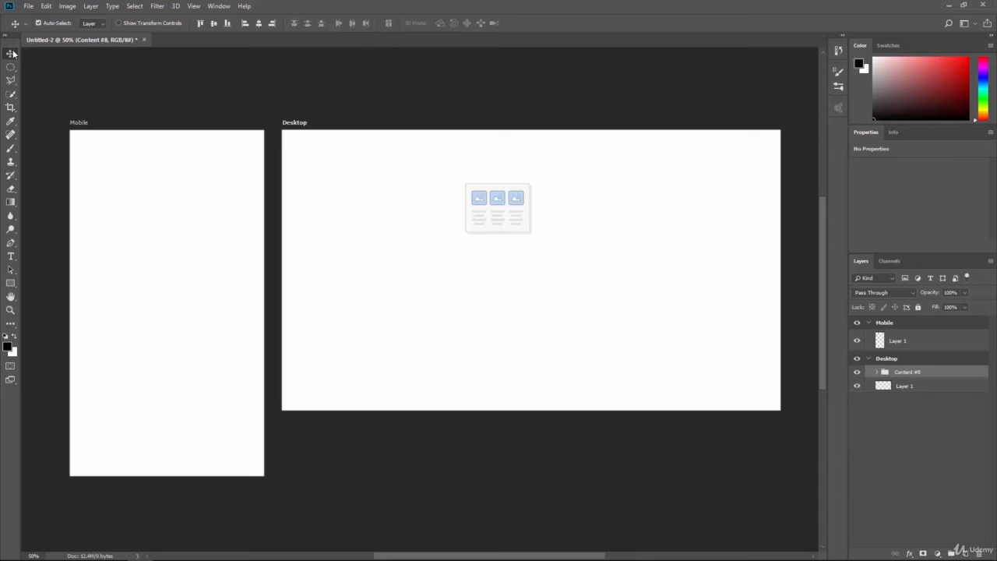
Set the Move tool's auto-select to Group and move Content #8 to the upper-left corner of the Desktop artboard.
{"action": "left_click", "coordinate": [98, 26]}
{"action": "left_click", "coordinate": [95, 34]}
{"action": "left_click_drag", "start_coordinate": [520, 215], "coordinate": [301, 147]}
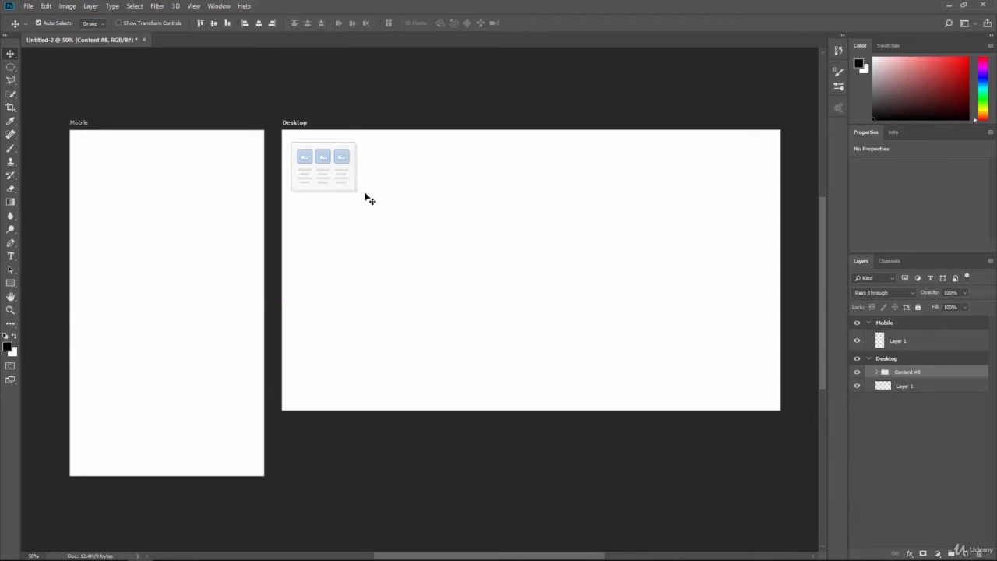
Enlarge the Content #8 group proportionally to about 509% so it fills most of the Desktop artboard's height.
{"action": "key", "text": "ctrl+t"}
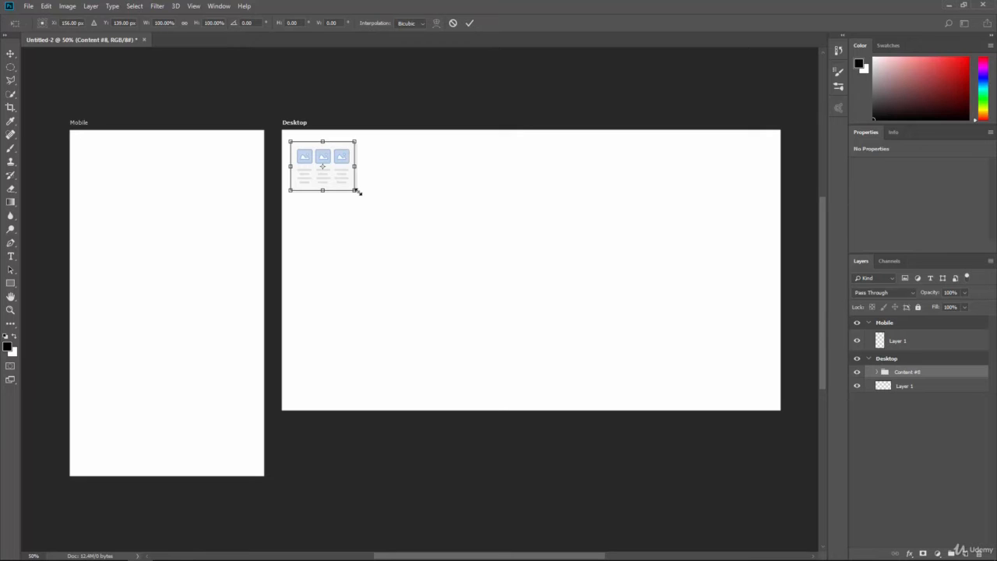
{"action": "left_click_drag", "start_coordinate": [358, 191], "coordinate": [684, 345]}
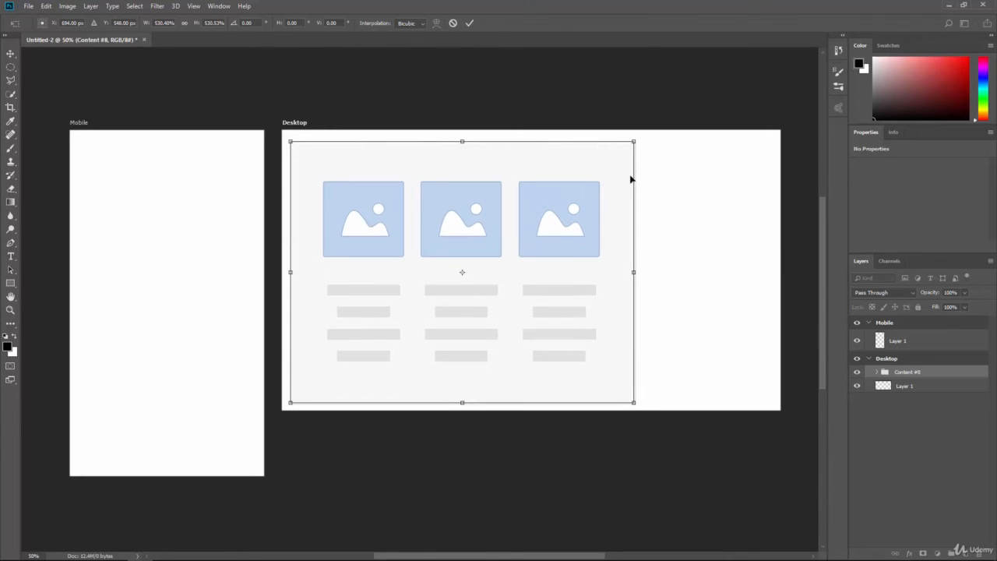
{"action": "left_click_drag", "start_coordinate": [634, 141], "coordinate": [625, 164]}
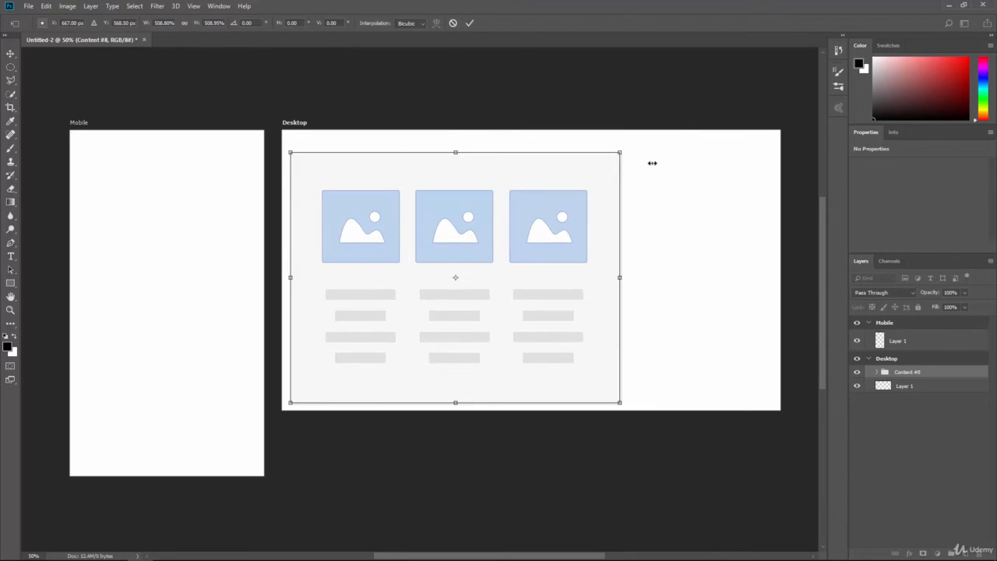
{"action": "key", "text": "Return"}
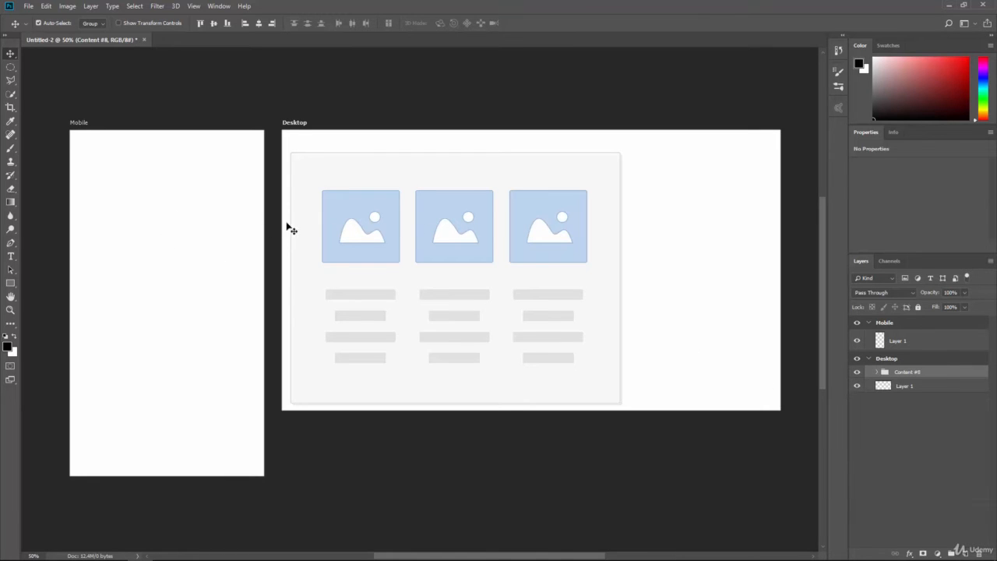
Duplicate the enlarged Content #8 group and place the copy inside the Mobile artboard.
{"action": "left_click_drag", "start_coordinate": [910, 375], "coordinate": [964, 551]}
{"action": "left_click", "coordinate": [919, 388]}
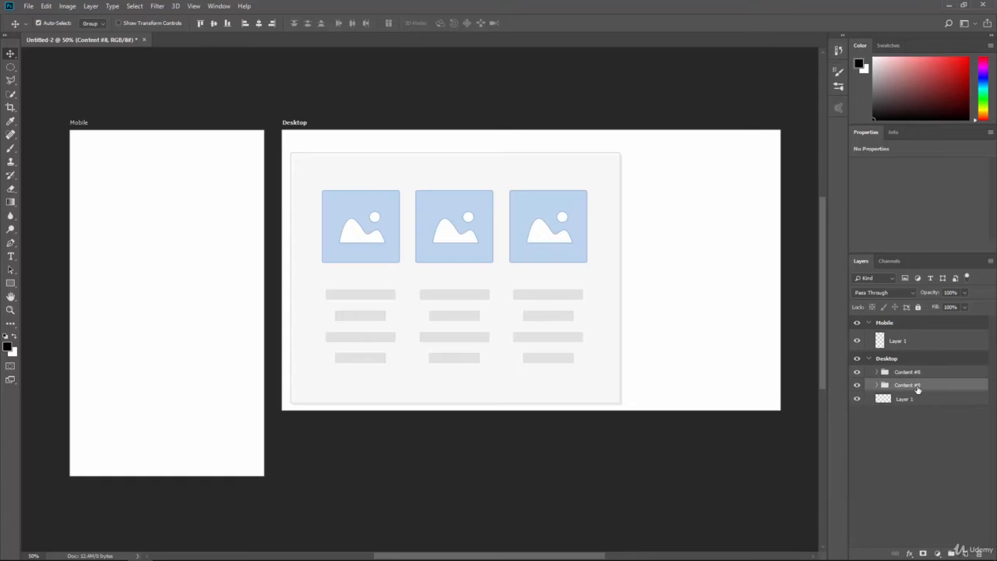
{"action": "left_click_drag", "start_coordinate": [917, 380], "coordinate": [912, 334]}
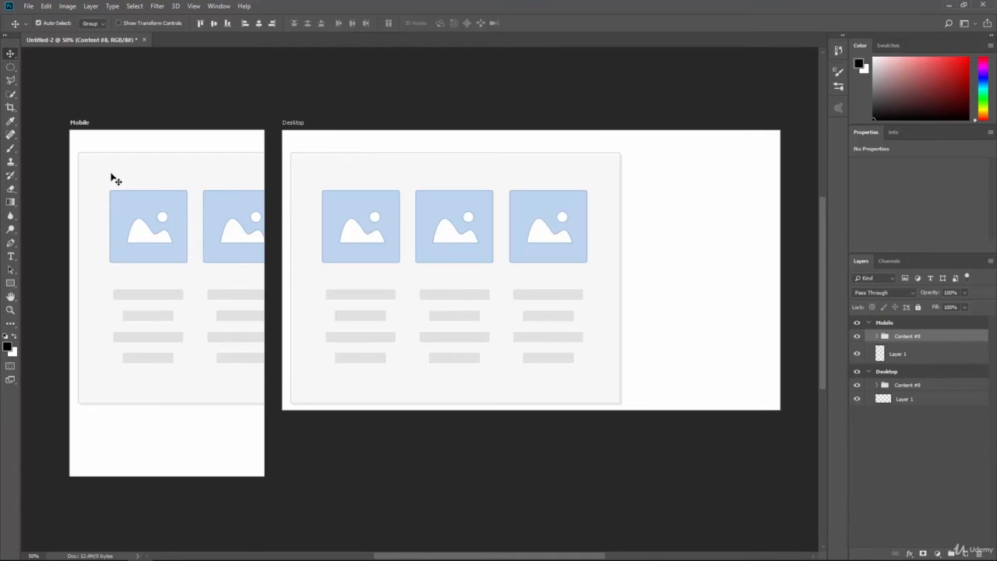
Scale the Mobile artboard's Content #8 group to about 56% and center it across the artboard's upper half.
{"action": "key", "text": "ctrl+t"}
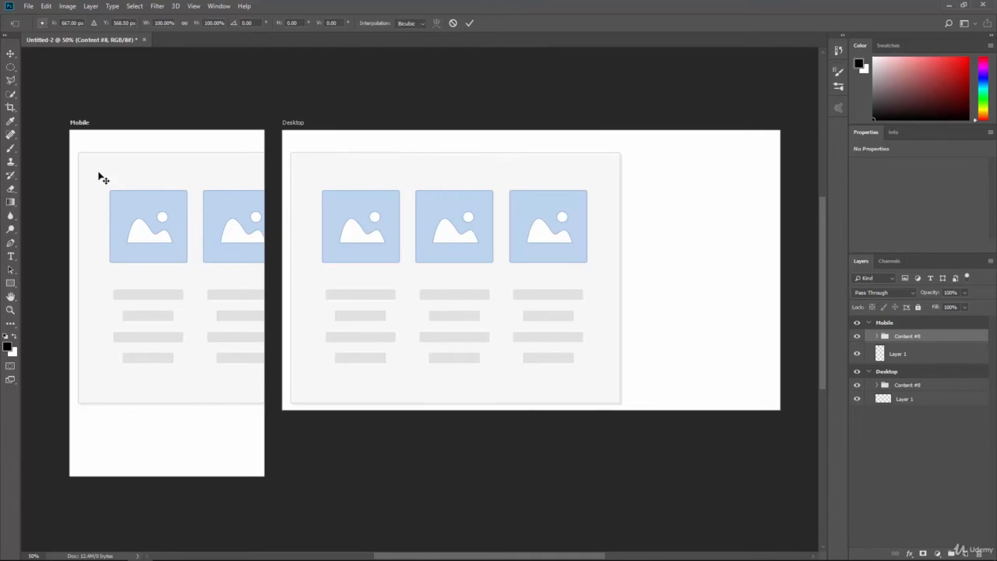
{"action": "left_click_drag", "start_coordinate": [105, 180], "coordinate": [160, 211]}
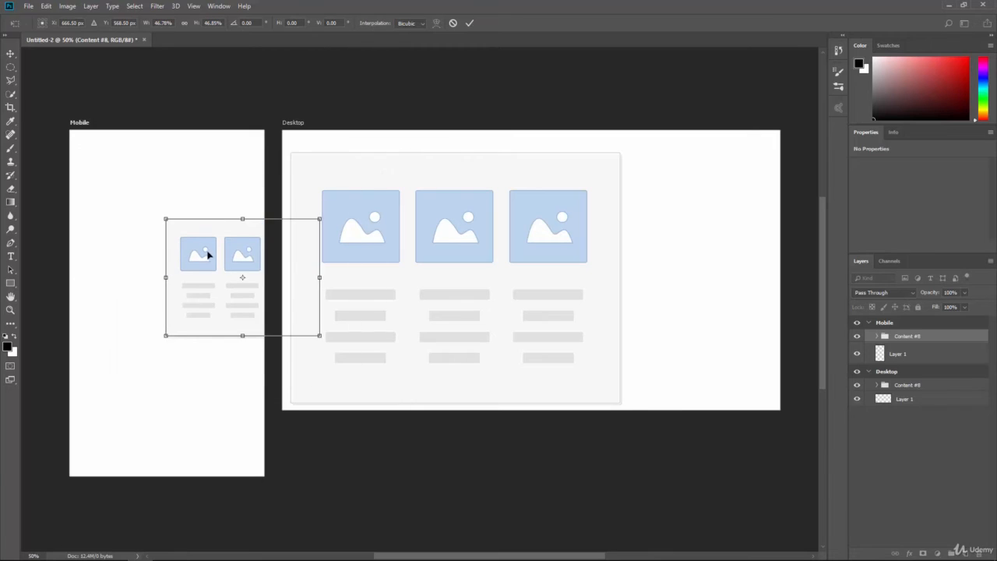
{"action": "left_click_drag", "start_coordinate": [205, 256], "coordinate": [140, 214]}
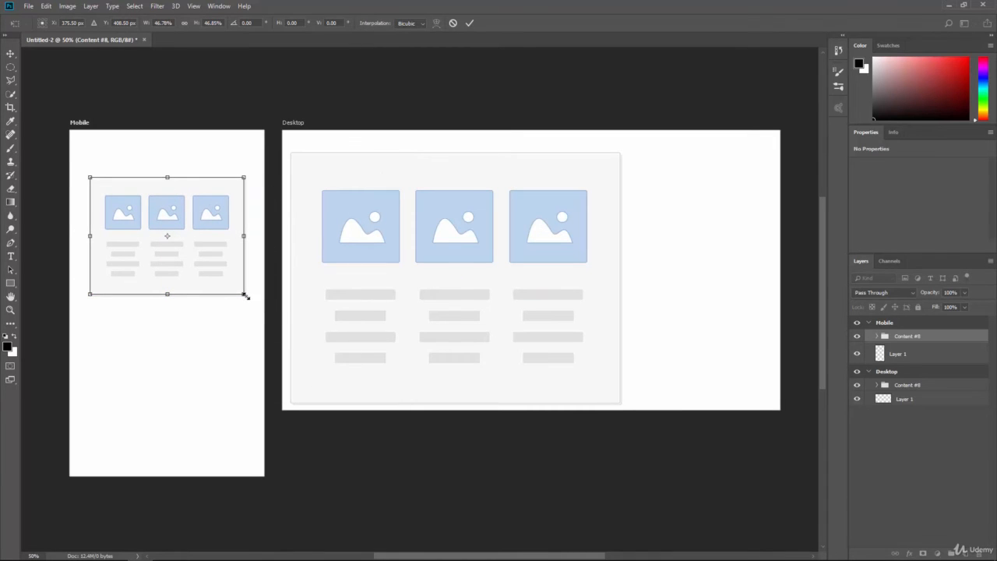
{"action": "left_click_drag", "start_coordinate": [245, 296], "coordinate": [258, 306]}
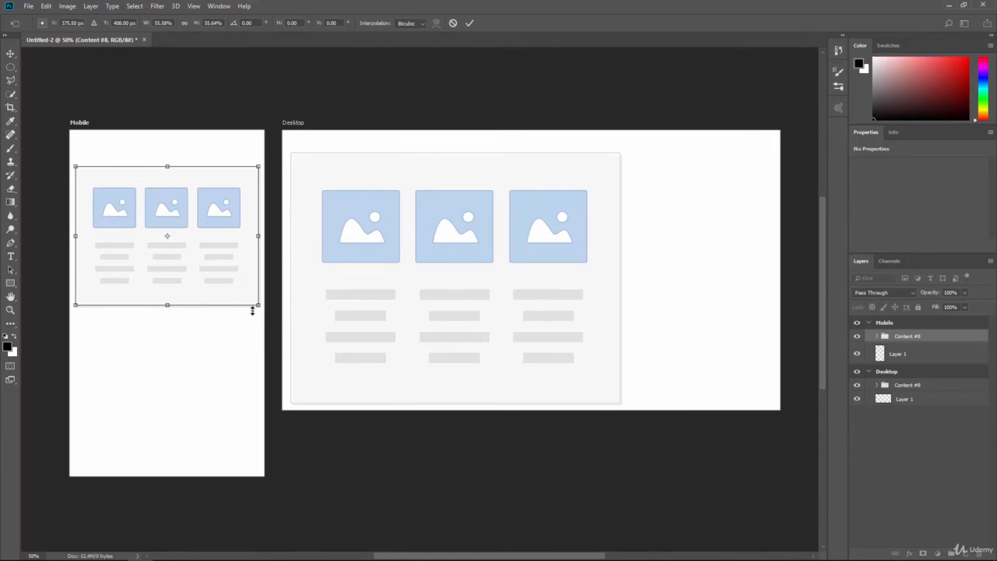
{"action": "key", "text": "Return"}
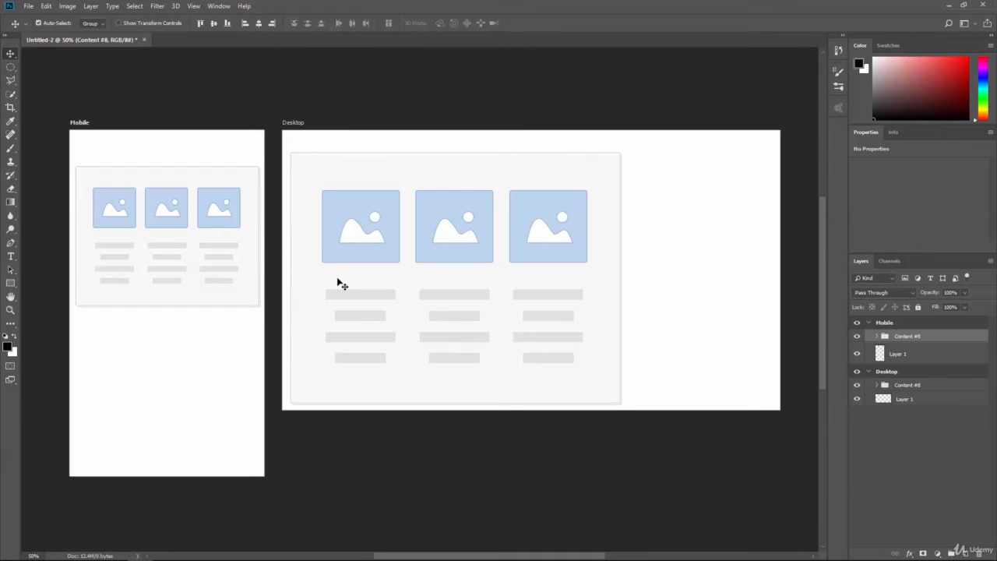
Delete the Frame group from Content #8 on both the Mobile and the Desktop artboards.
{"action": "left_click", "coordinate": [876, 336]}
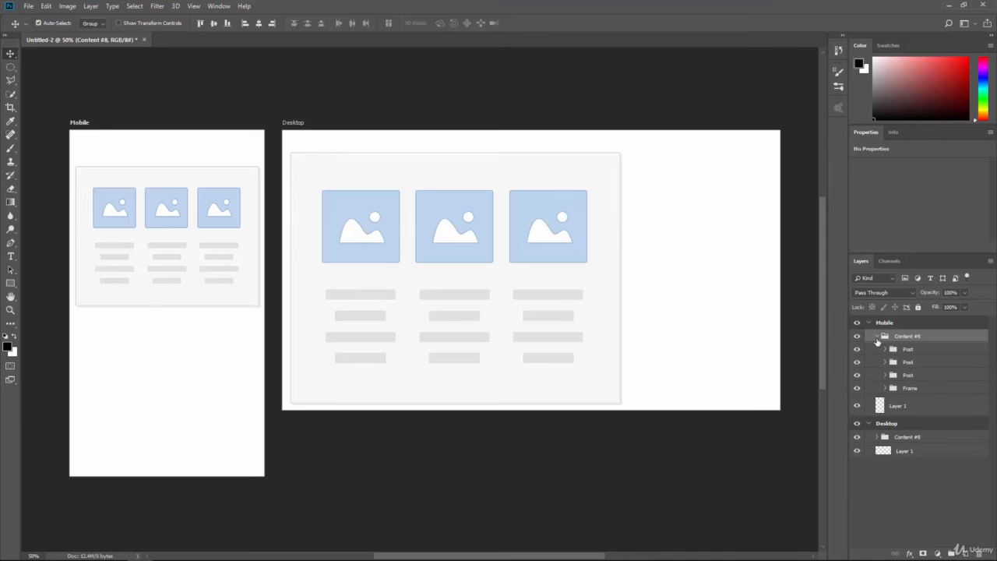
{"action": "left_click", "coordinate": [916, 388]}
{"action": "left_click_drag", "start_coordinate": [928, 399], "coordinate": [979, 553]}
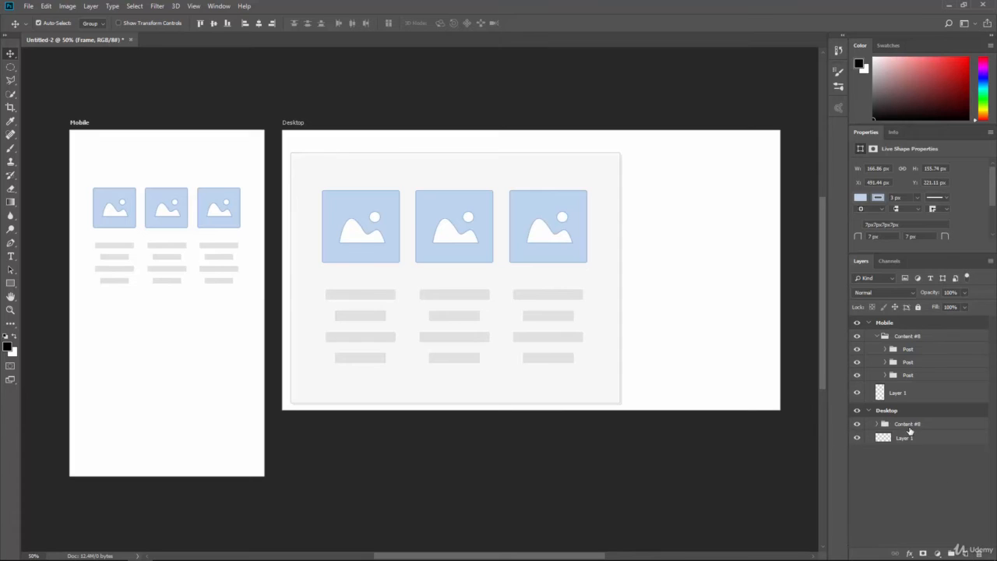
{"action": "left_click", "coordinate": [877, 425]}
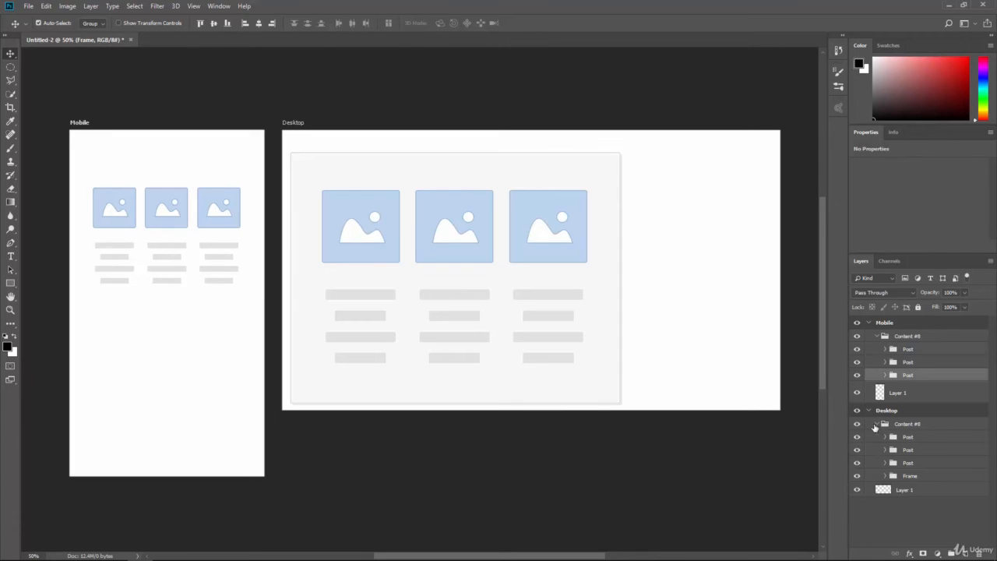
{"action": "left_click", "coordinate": [920, 477]}
{"action": "left_click_drag", "start_coordinate": [939, 483], "coordinate": [978, 553]}
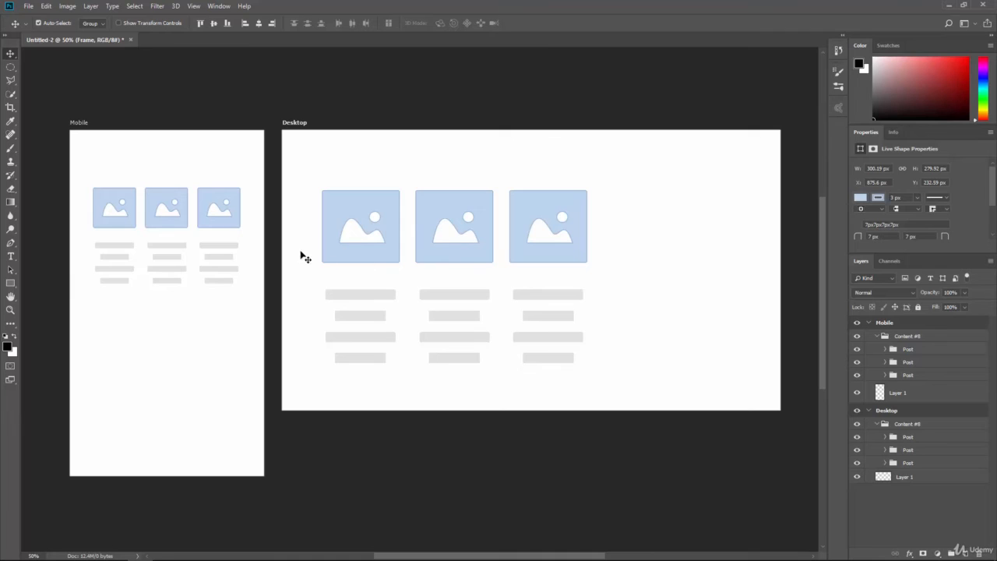
Move the Mobile artboard's Content #8 group slightly up and right, and undo a further downward move.
{"action": "left_click", "coordinate": [904, 377]}
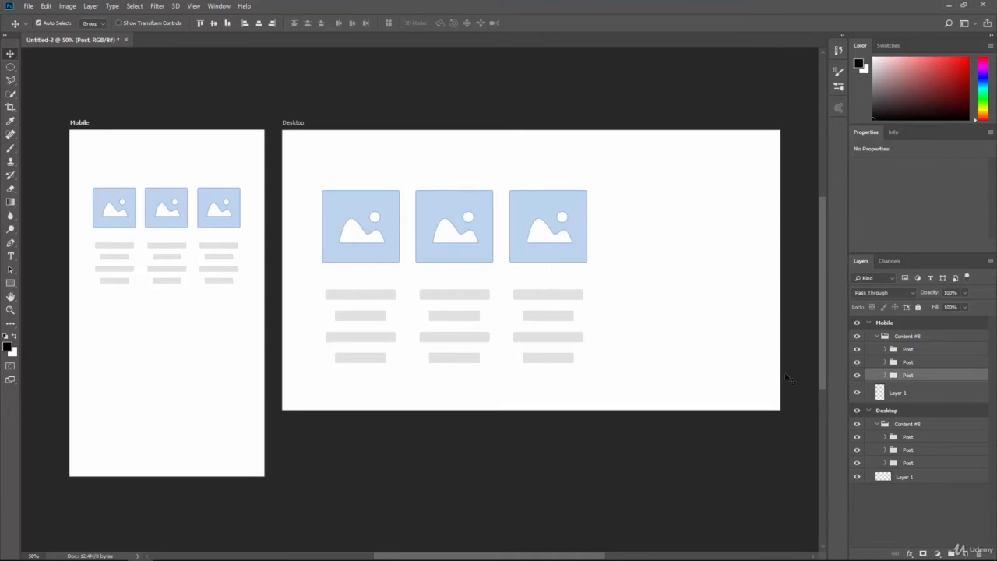
{"action": "mouse_move", "coordinate": [225, 206]}
{"action": "left_mouse_down"}
{"action": "mouse_move", "coordinate": [225, 260]}
{"action": "mouse_move", "coordinate": [227, 194]}
{"action": "left_mouse_up"}
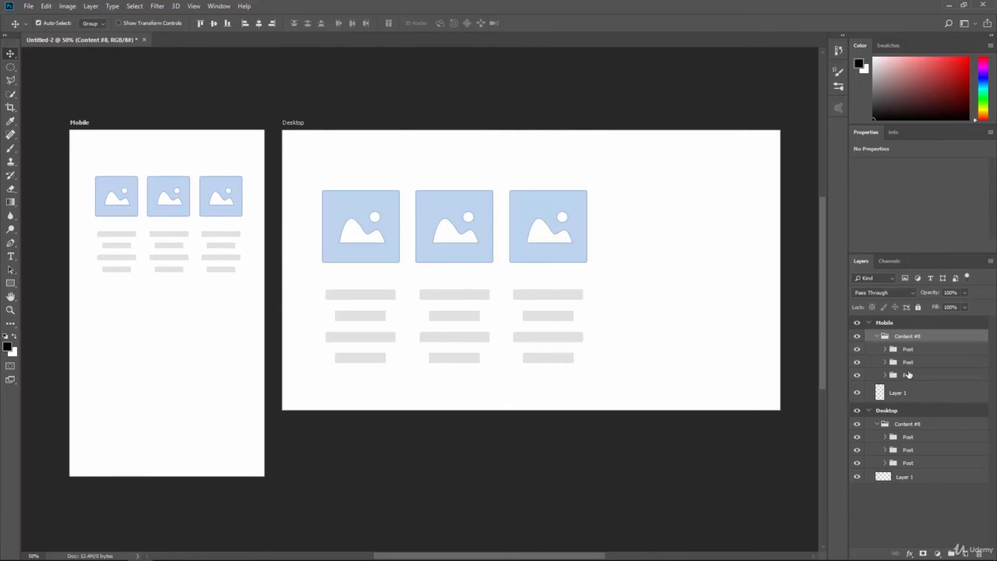
{"action": "left_click", "coordinate": [913, 378]}
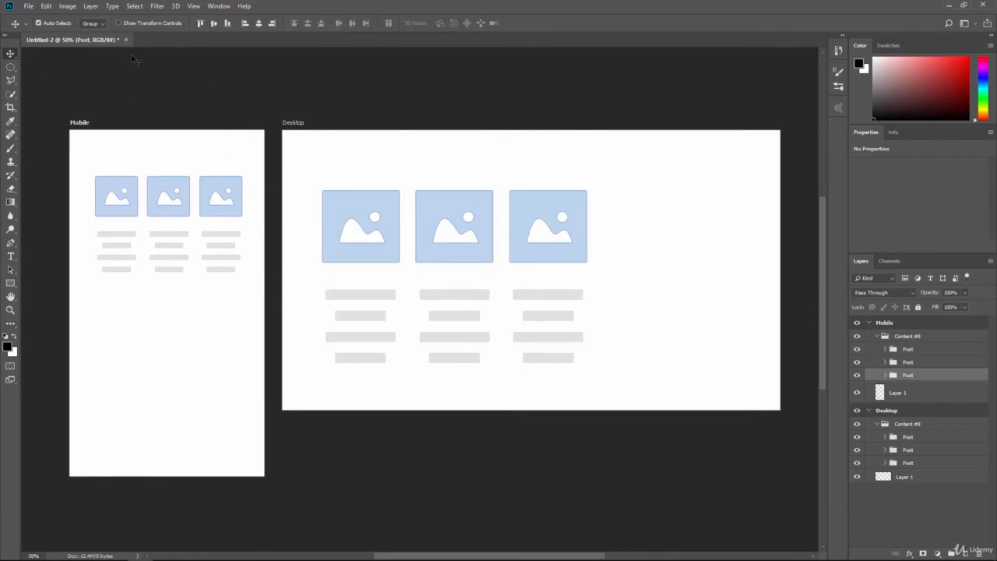
{"action": "left_click", "coordinate": [221, 215]}
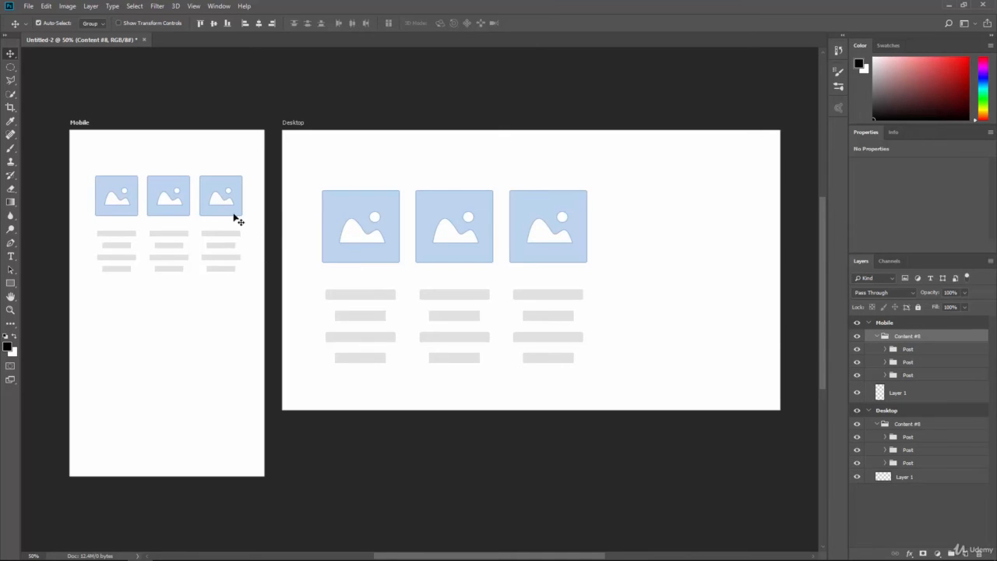
{"action": "left_click_drag", "start_coordinate": [236, 215], "coordinate": [229, 240]}
{"action": "key", "text": "ctrl+z"}
Take the three Post groups out of Content #8 on the Mobile artboard and remove the emptied group.
{"action": "left_click_drag", "start_coordinate": [908, 350], "coordinate": [912, 332]}
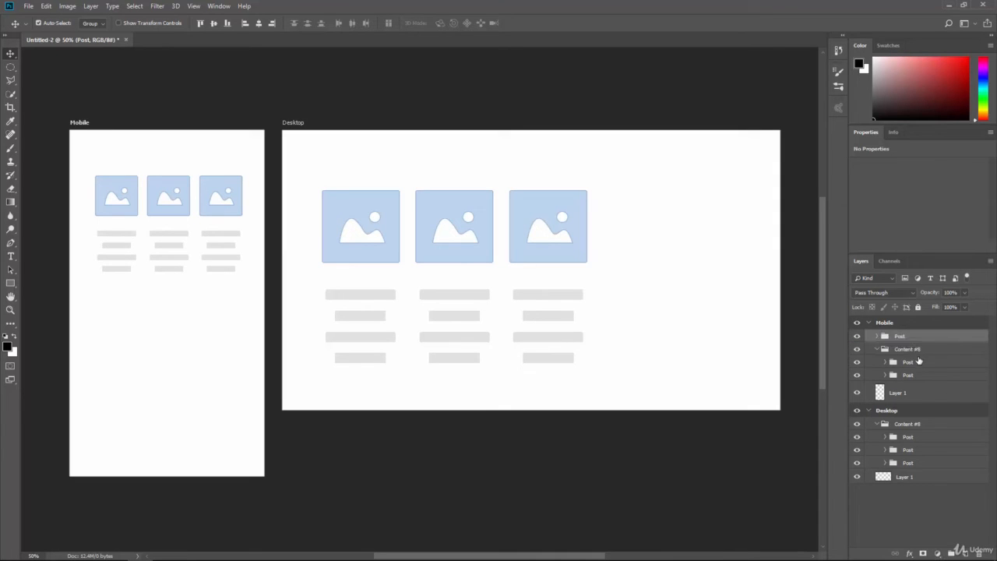
{"action": "double_click", "coordinate": [920, 367]}
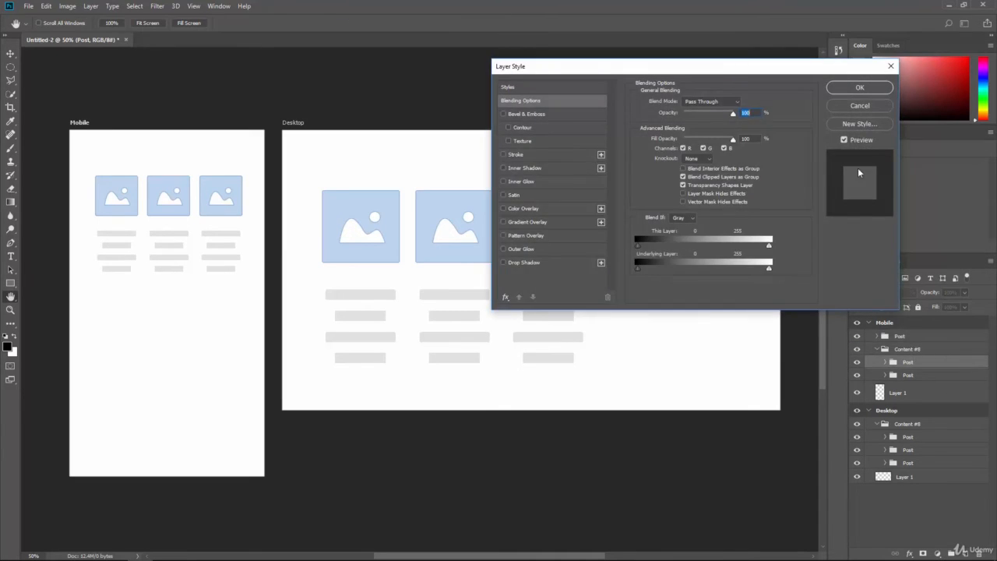
{"action": "left_click", "coordinate": [857, 107]}
{"action": "left_click_drag", "start_coordinate": [917, 365], "coordinate": [980, 553]}
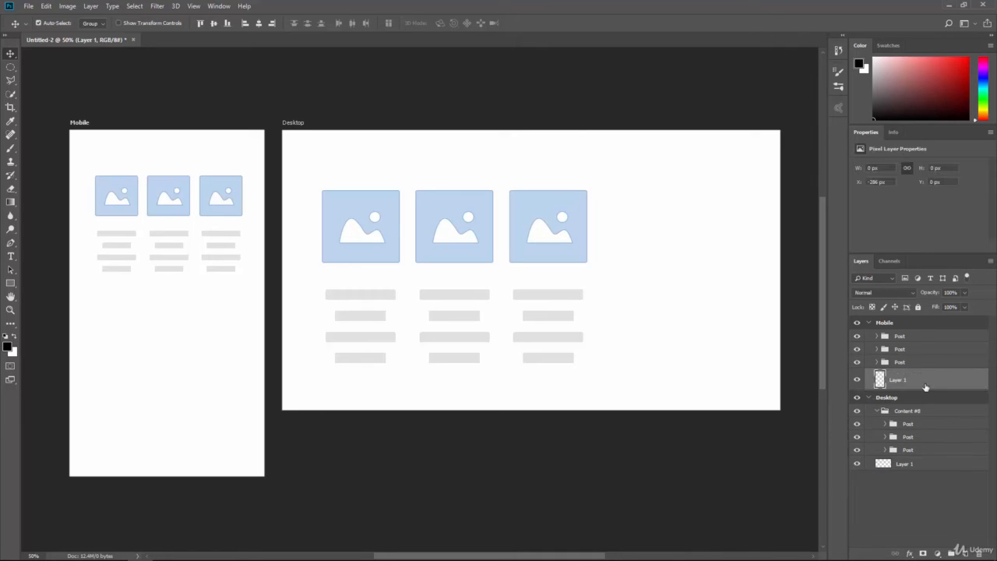
Enlarge the Mobile artboard's rightmost Post to about 222% and place it at the artboard's bottom edge, roughly centered horizontally.
{"action": "left_click", "coordinate": [902, 339]}
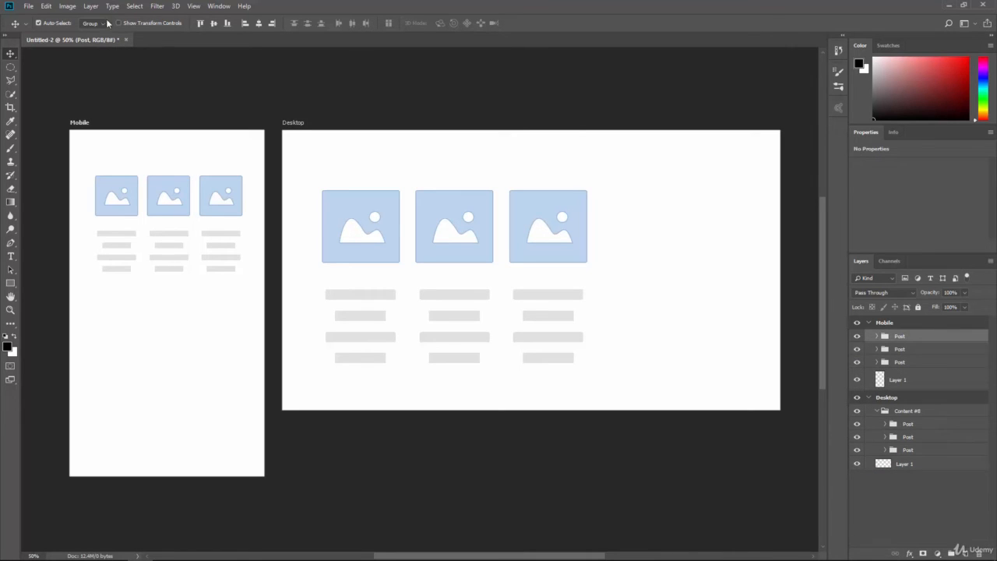
{"action": "left_click", "coordinate": [904, 365]}
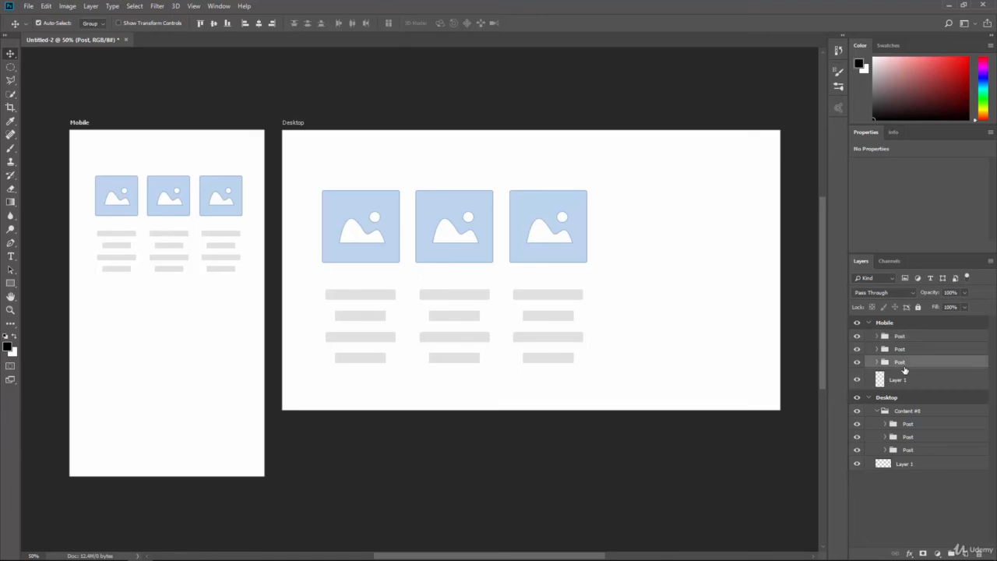
{"action": "left_click_drag", "start_coordinate": [224, 273], "coordinate": [214, 312]}
{"action": "key", "text": "ctrl+t"}
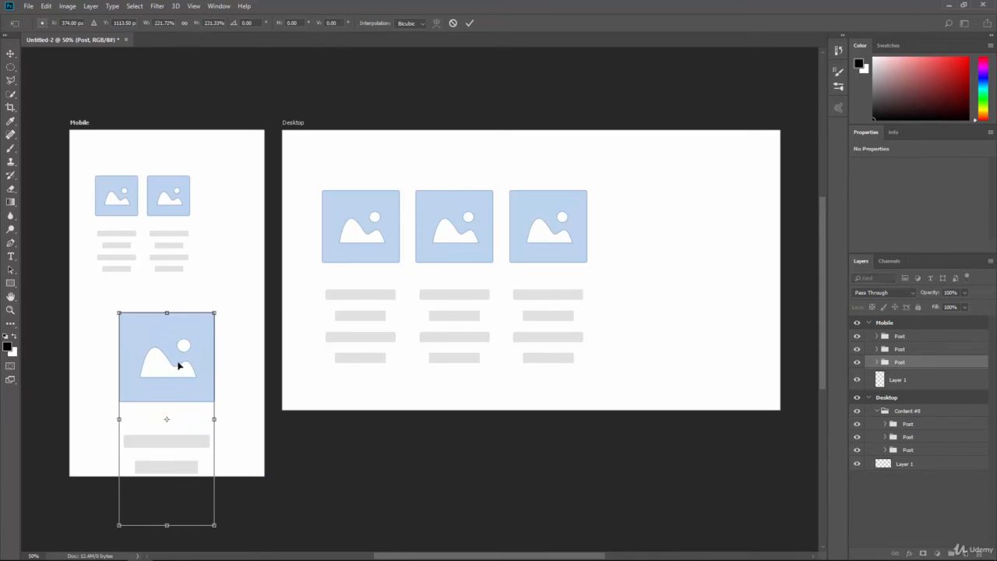
{"action": "left_click_drag", "start_coordinate": [178, 366], "coordinate": [176, 434]}
{"action": "key", "text": "Return"}
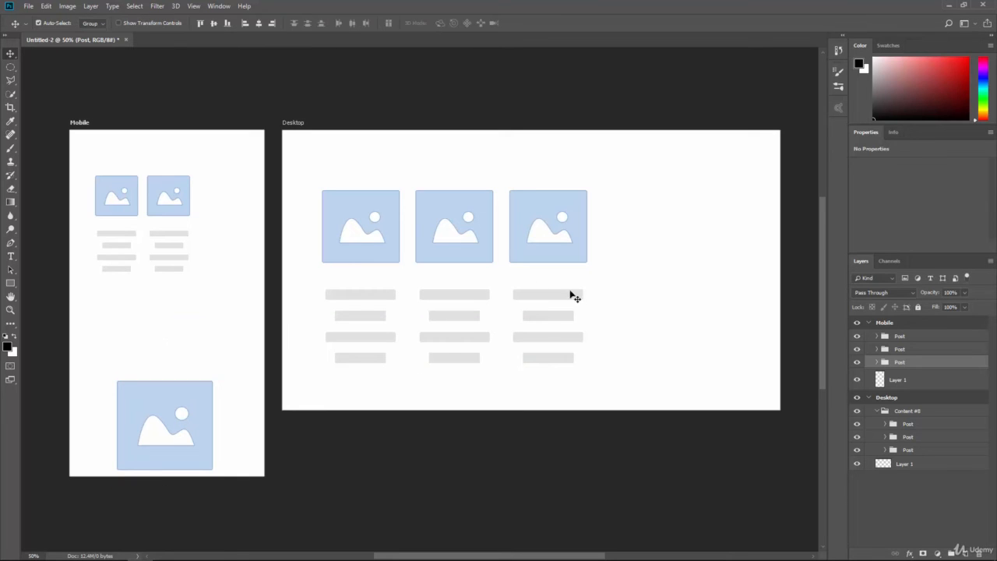
Delete the middle Post from the Mobile artboard, then enlarge the remaining small Post to about 233% and center it near the artboard's top edge.
{"action": "left_click_drag", "start_coordinate": [920, 354], "coordinate": [979, 554]}
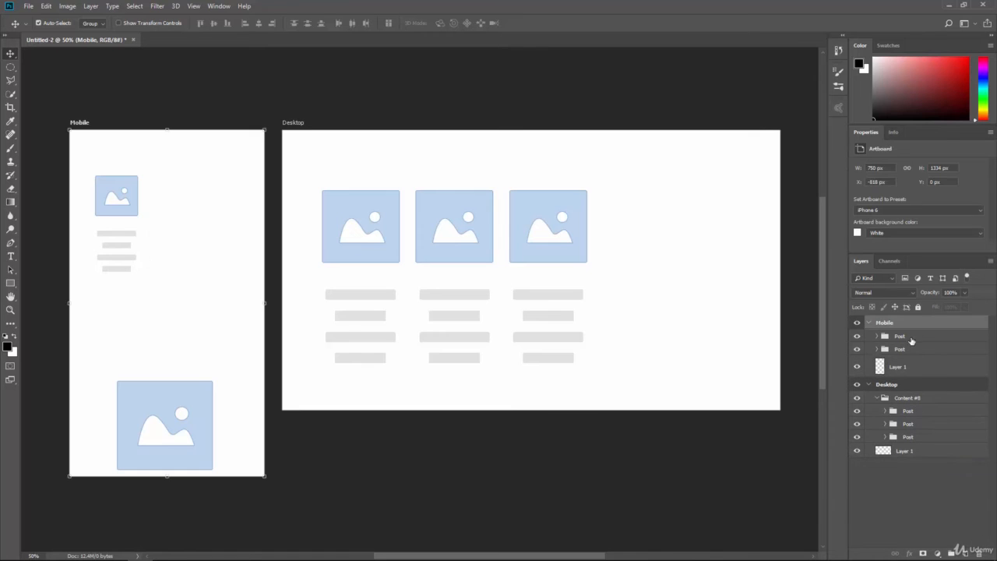
{"action": "left_click", "coordinate": [915, 340]}
{"action": "left_click_drag", "start_coordinate": [117, 202], "coordinate": [211, 191]}
{"action": "key", "text": "ctrl+t"}
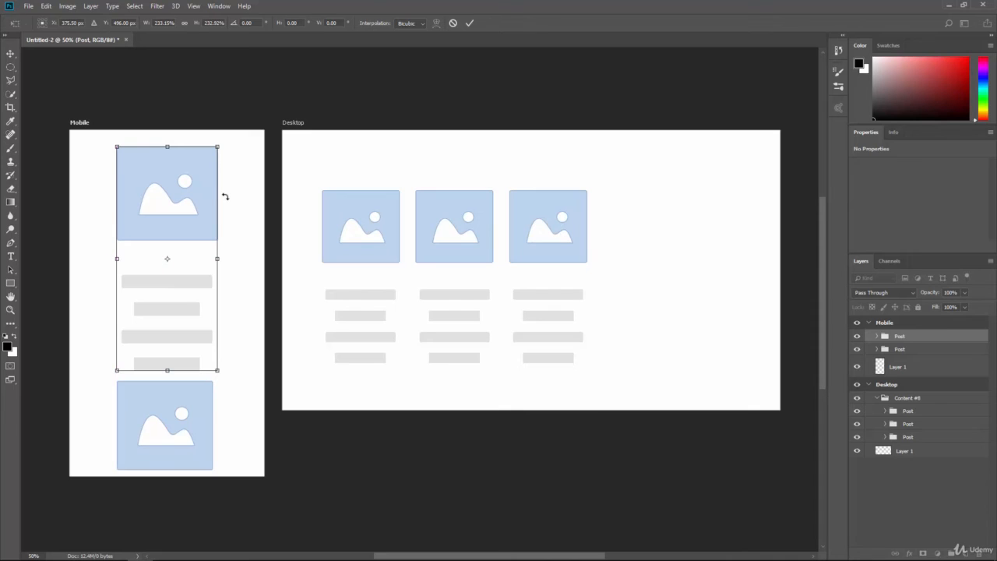
{"action": "key", "text": "Return"}
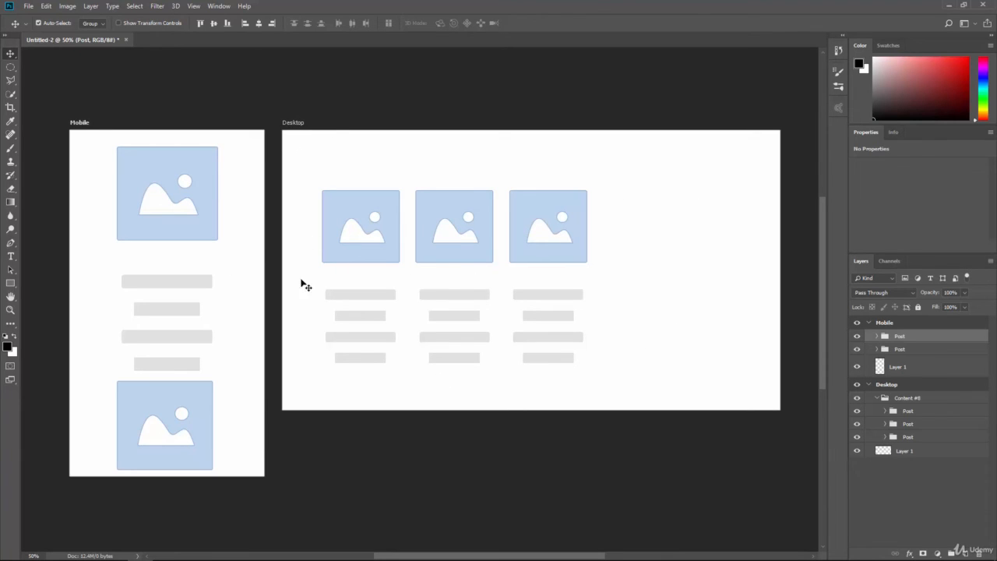
{"action": "left_click_drag", "start_coordinate": [188, 224], "coordinate": [187, 217]}
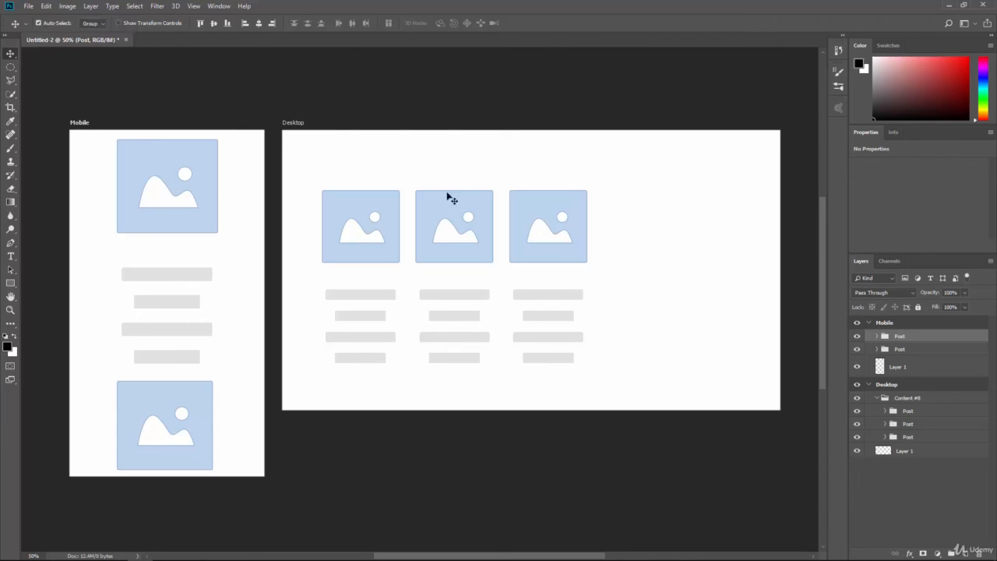
{"action": "key", "text": "ctrl+minus"}
{"action": "key", "text": "ctrl+minus"}
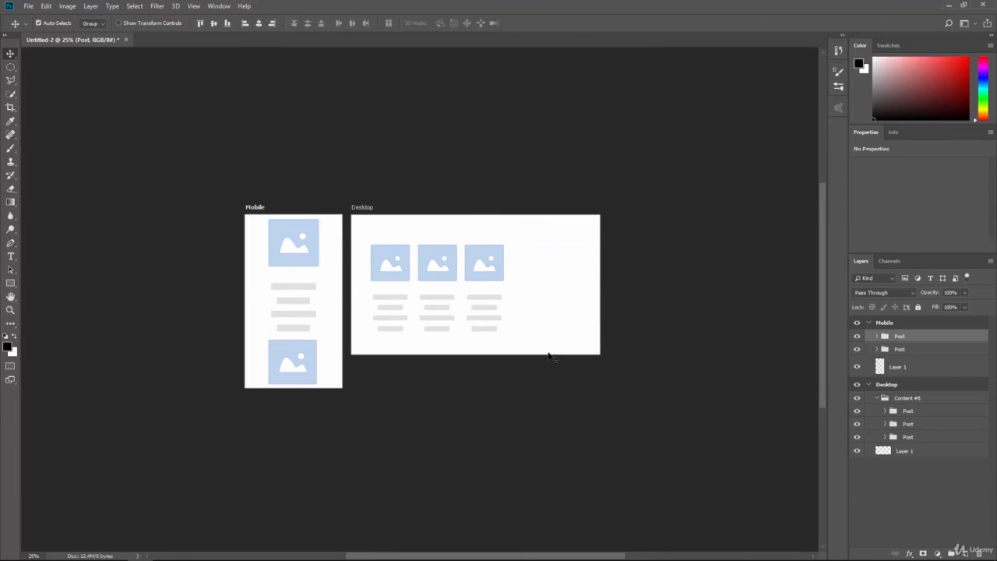
{"action": "key", "text": "ctrl+plus"}
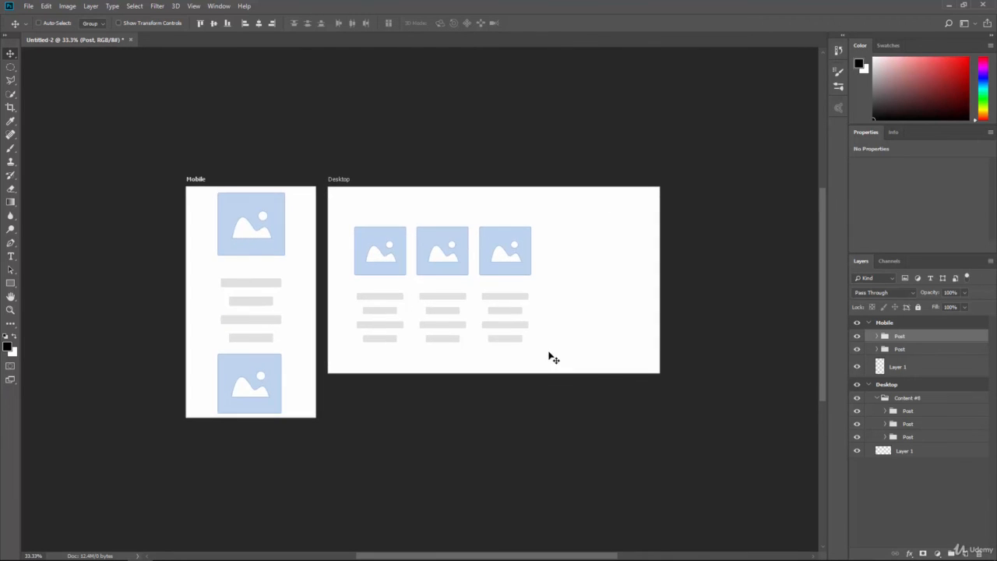
{"action": "key", "text": "ctrl+plus"}
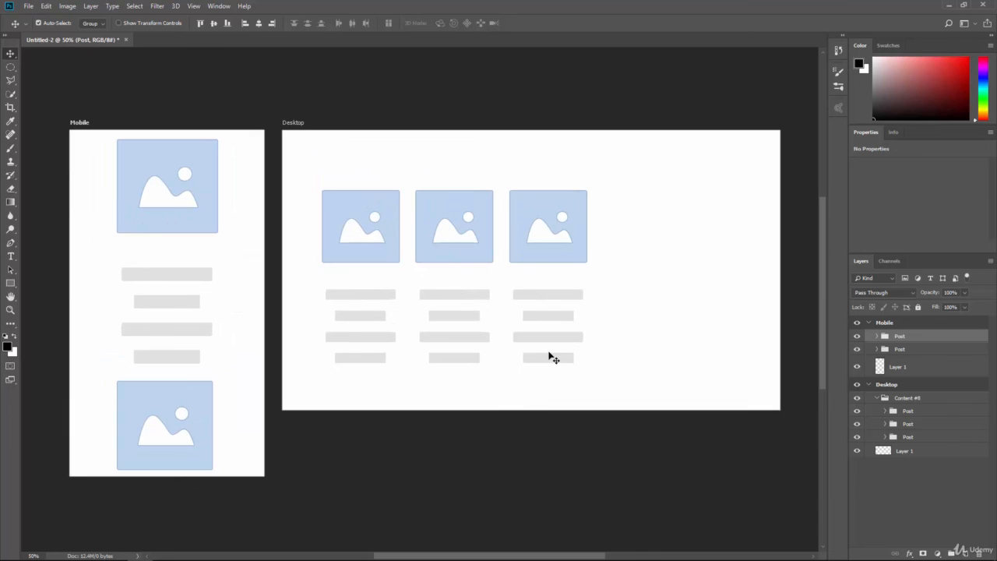
Examine the Export As settings and available file formats for the Mobile artboard, leaving without exporting.
{"action": "right_click", "coordinate": [886, 324]}
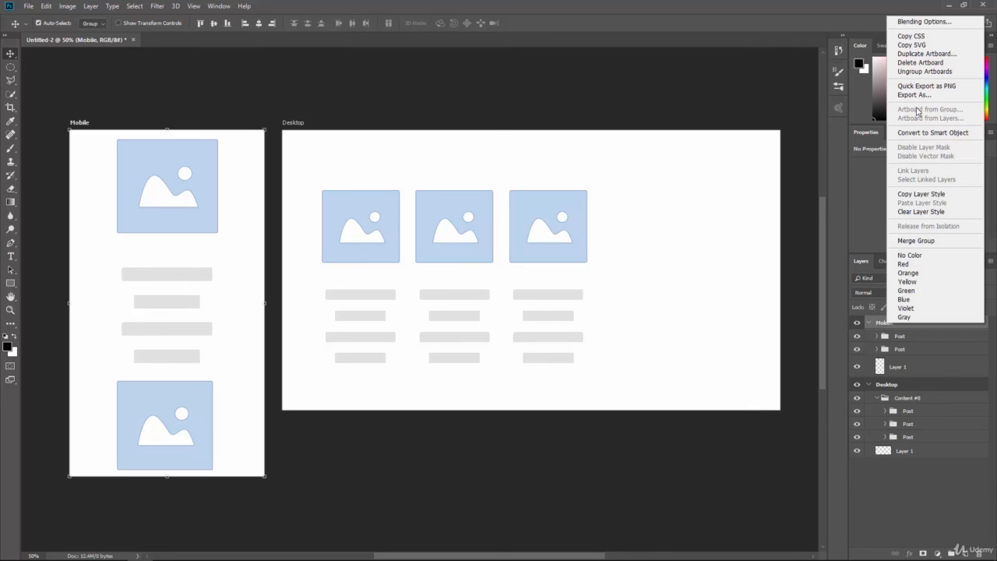
{"action": "left_click", "coordinate": [914, 96]}
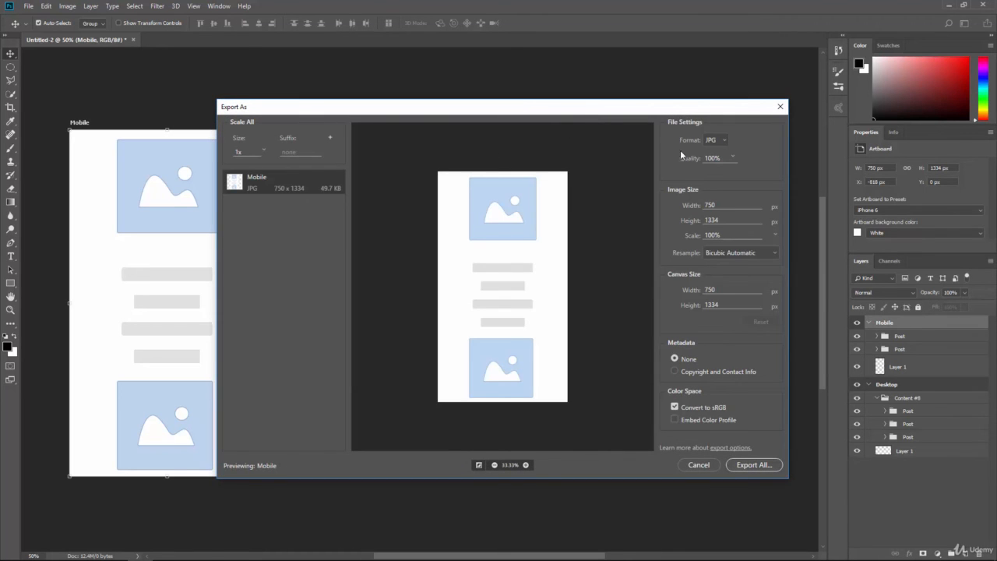
{"action": "left_click", "coordinate": [717, 141]}
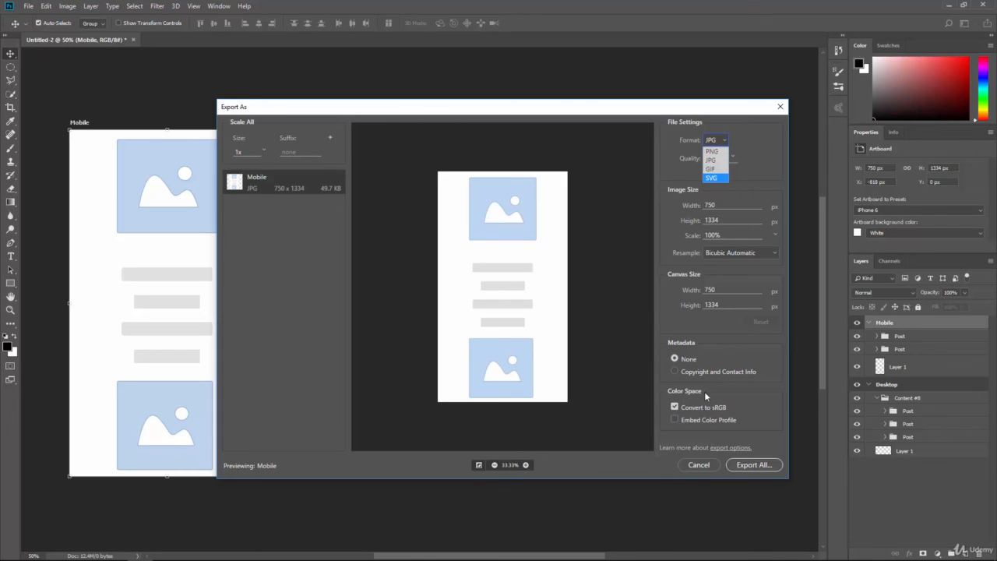
{"action": "left_click", "coordinate": [699, 465]}
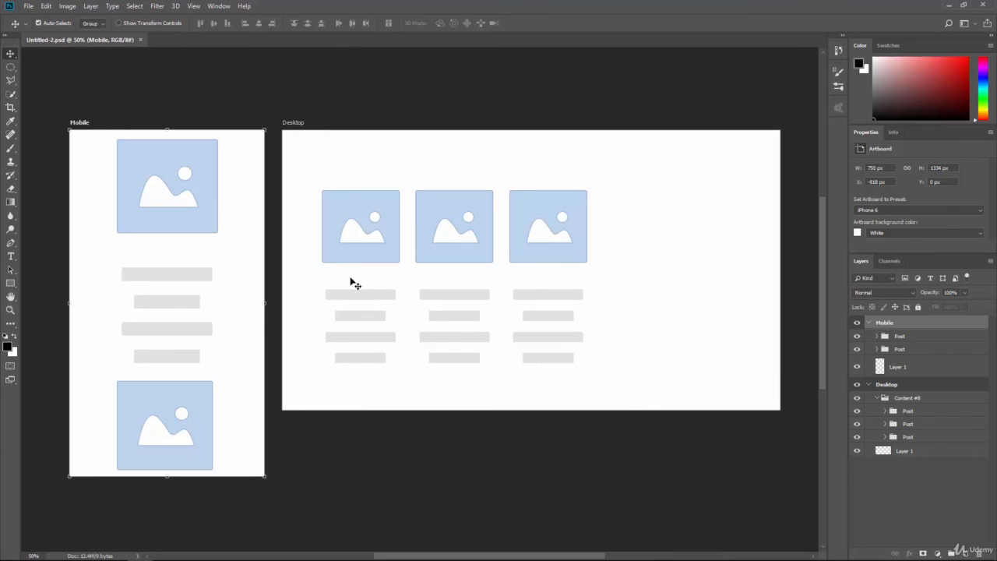
Examine the Artboards to Files export options and file types, leaving without running the export.
{"action": "left_click", "coordinate": [29, 6]}
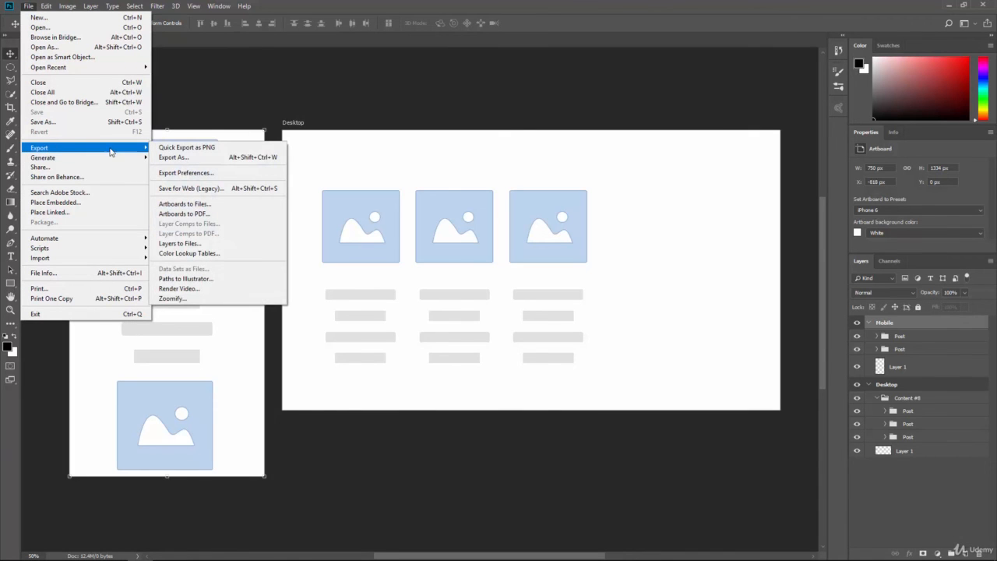
{"action": "left_click", "coordinate": [193, 206]}
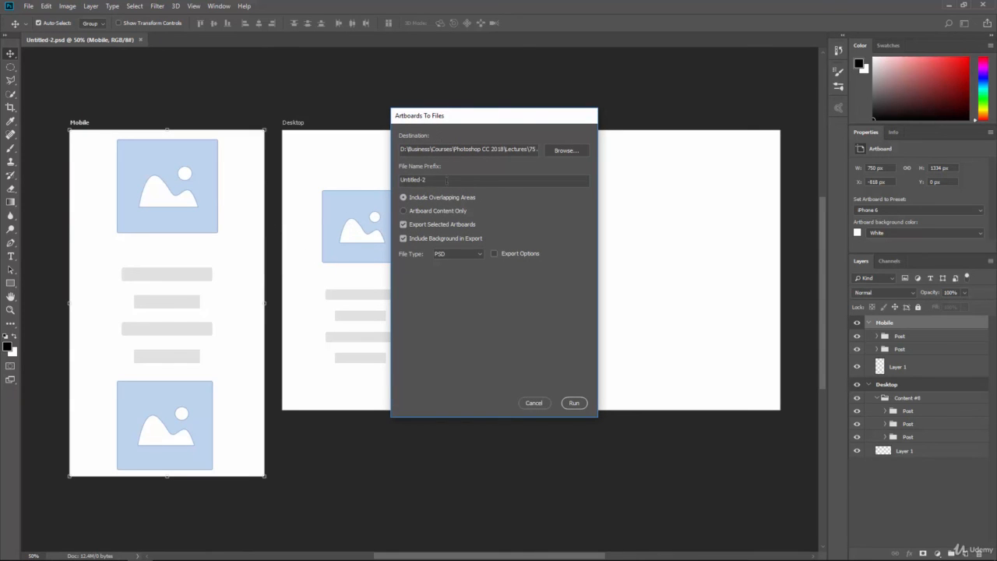
{"action": "left_click", "coordinate": [446, 254]}
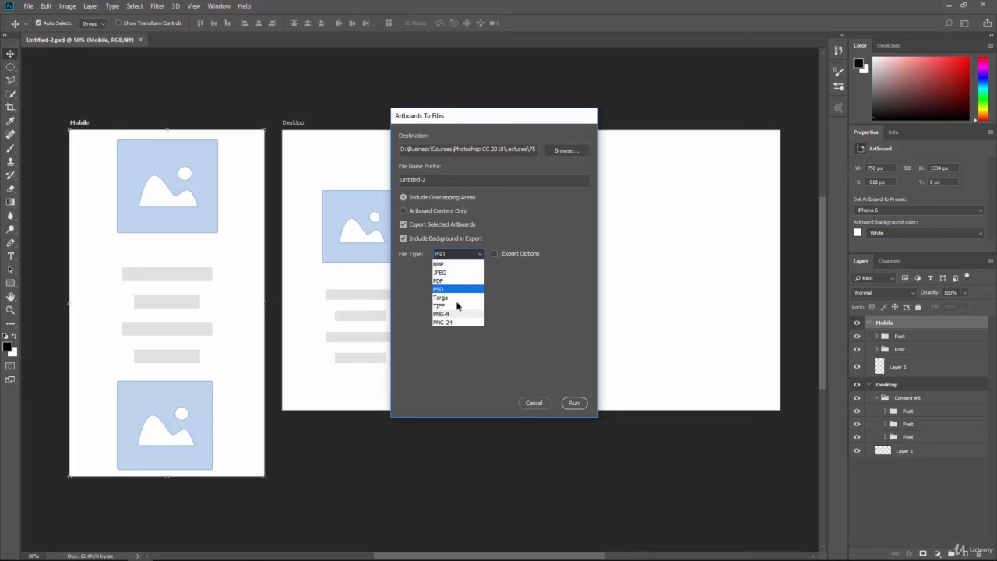
{"action": "left_click", "coordinate": [536, 403]}
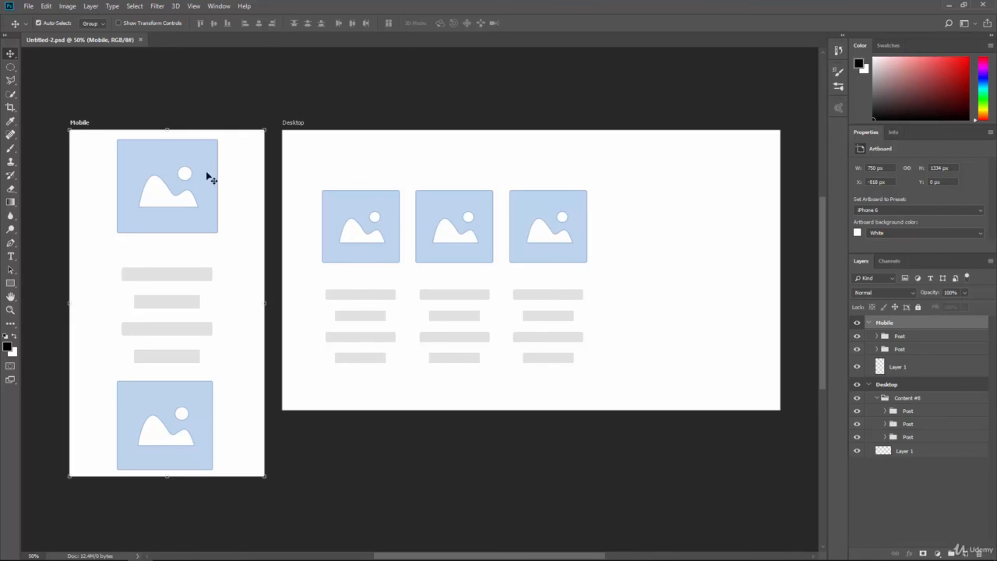
Draw a new artboard of about 453 × 378 px below the Desktop artboard and add two more of the same size to its right.
{"action": "left_click", "coordinate": [903, 385]}
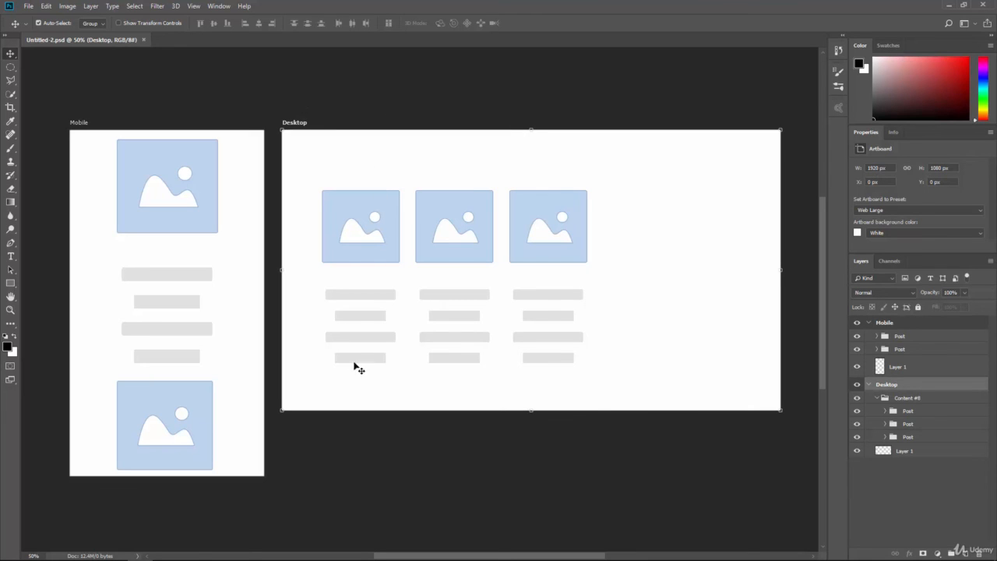
{"action": "left_click_drag", "start_coordinate": [10, 54], "coordinate": [35, 65]}
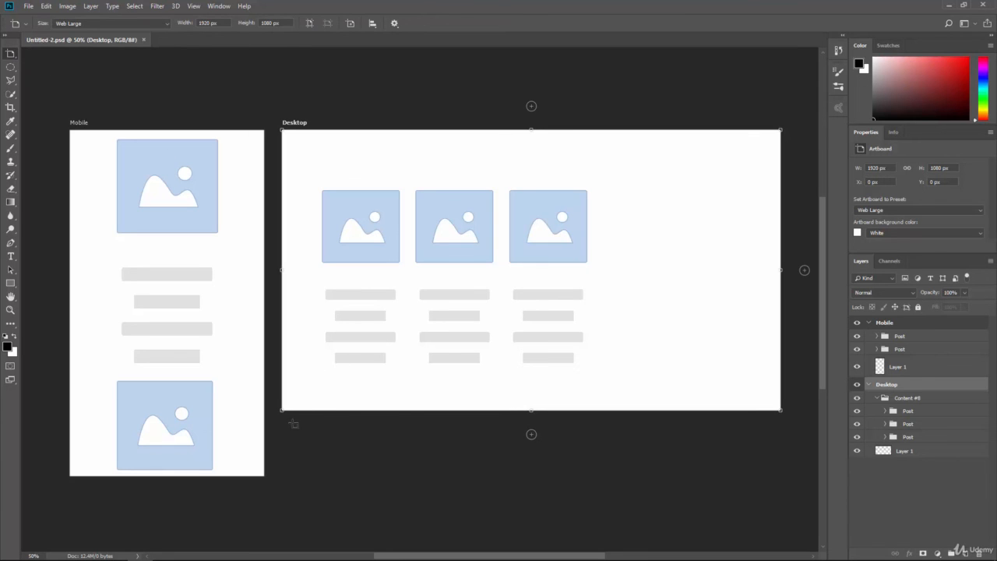
{"action": "left_click_drag", "start_coordinate": [282, 426], "coordinate": [401, 523]}
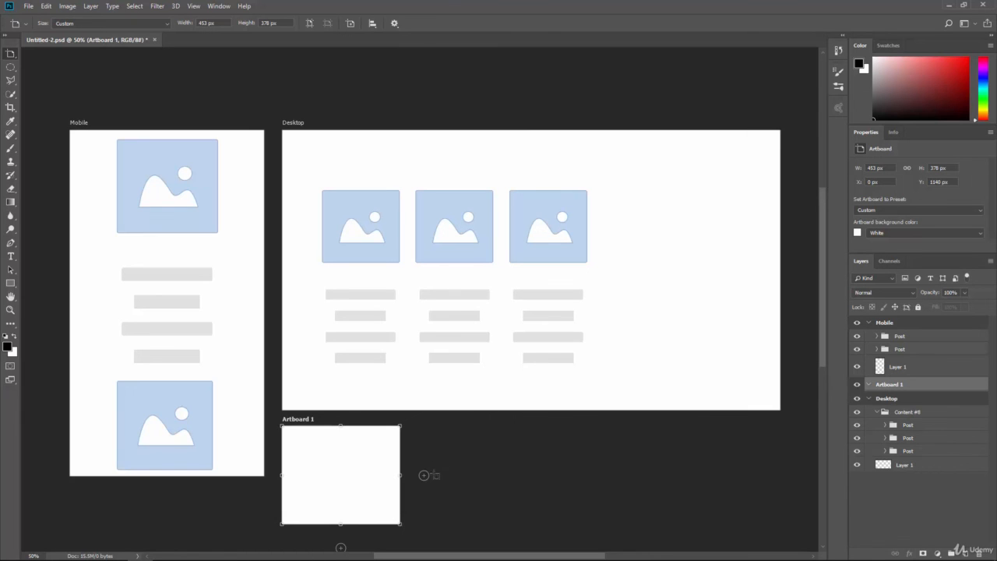
{"action": "left_click", "coordinate": [427, 475]}
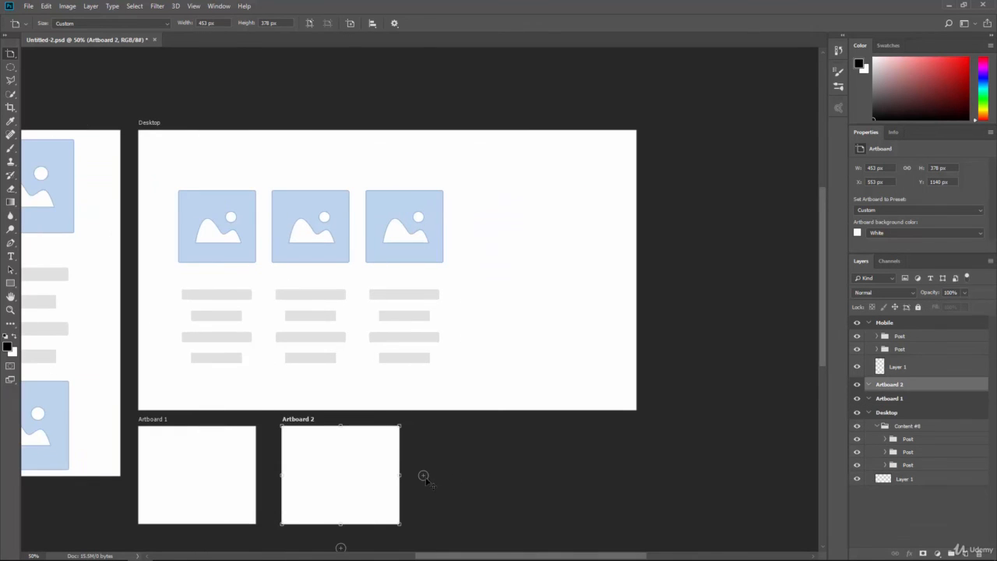
{"action": "left_click", "coordinate": [423, 476]}
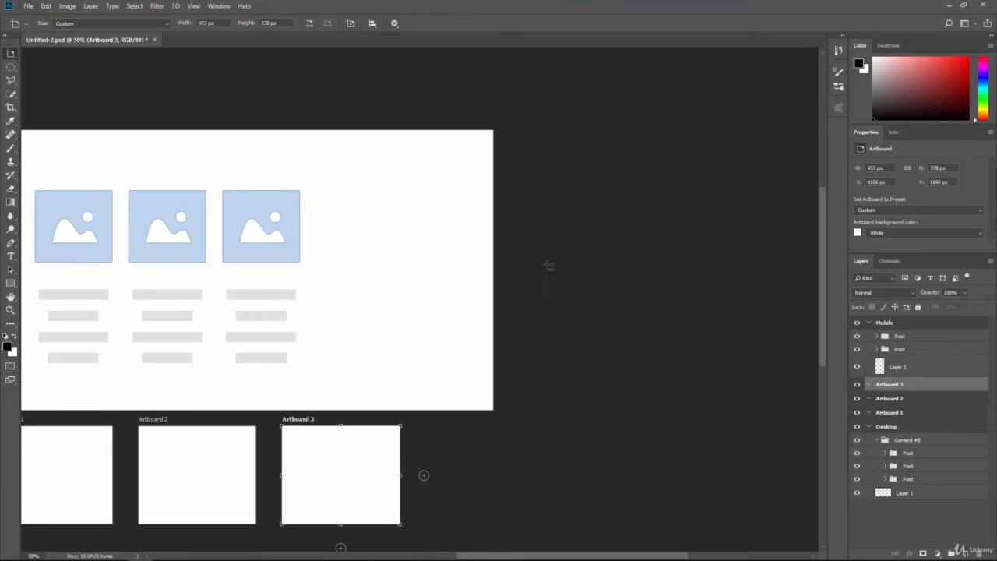